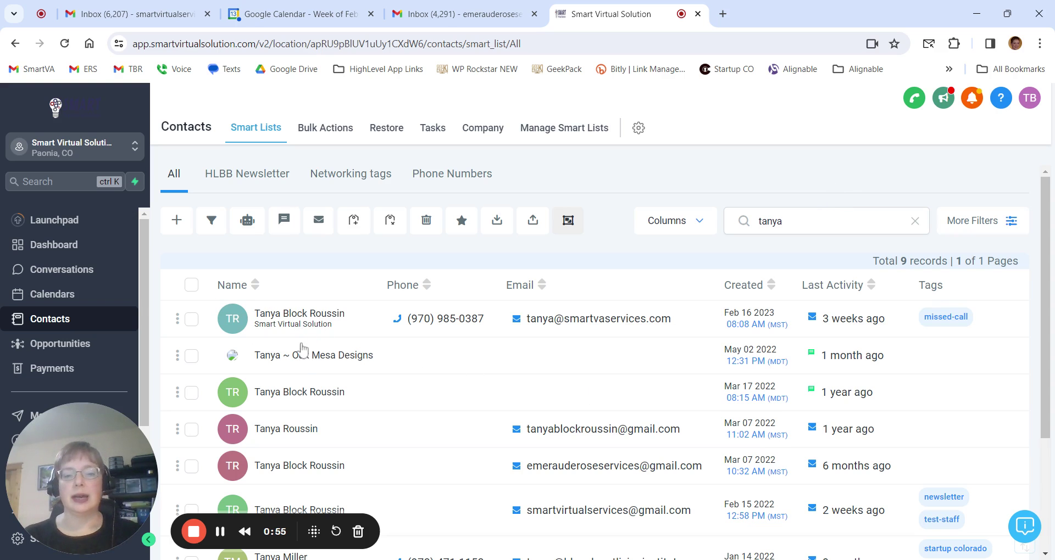
Open the first contact in the Smart List and start an email draft to them
{"action": "scroll", "coordinate": [532, 353], "scroll_direction": "down", "scroll_amount": 3}
{"action": "scroll", "coordinate": [532, 344], "scroll_direction": "up", "scroll_amount": 3}
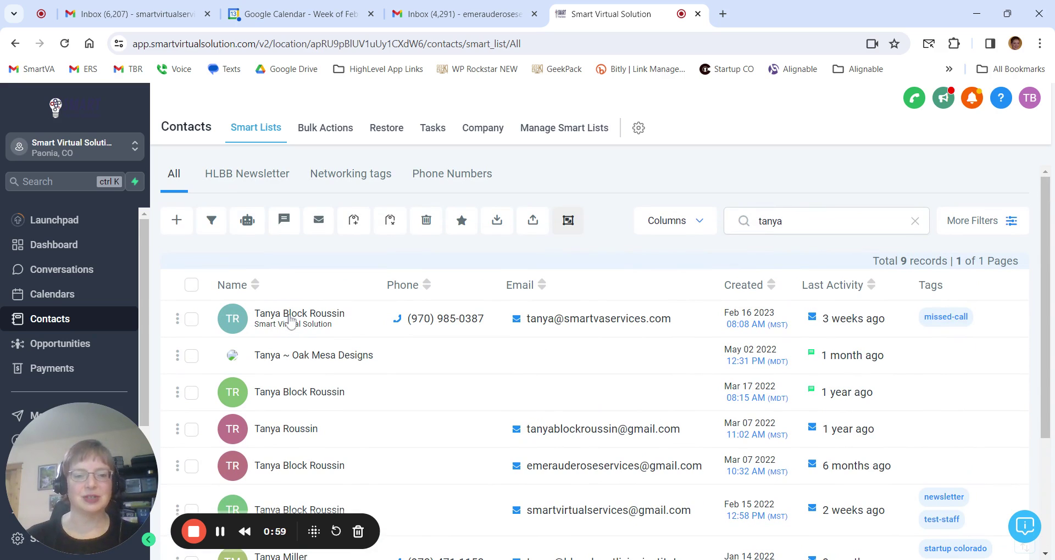
{"action": "left_click", "coordinate": [235, 322]}
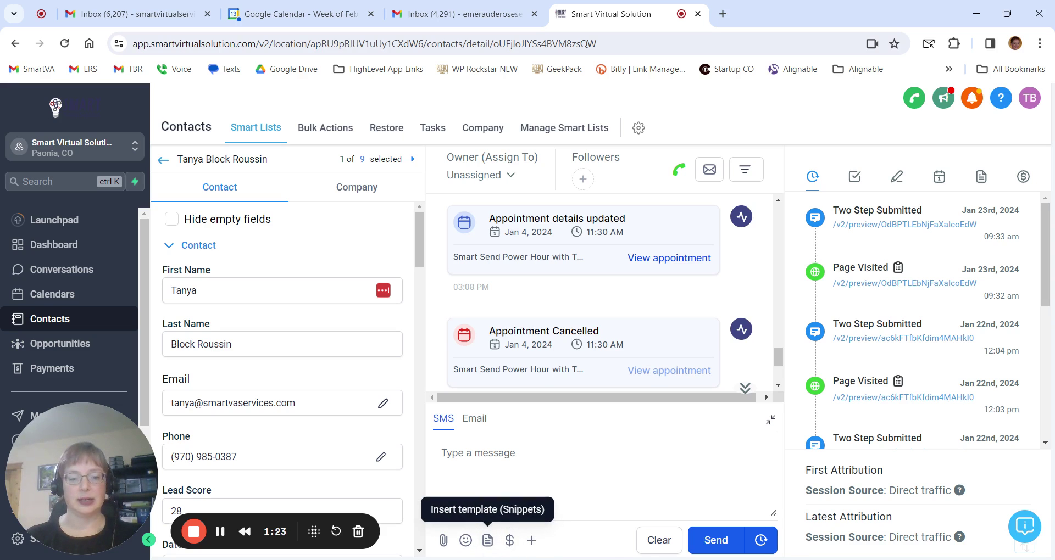
{"action": "left_click", "coordinate": [476, 424]}
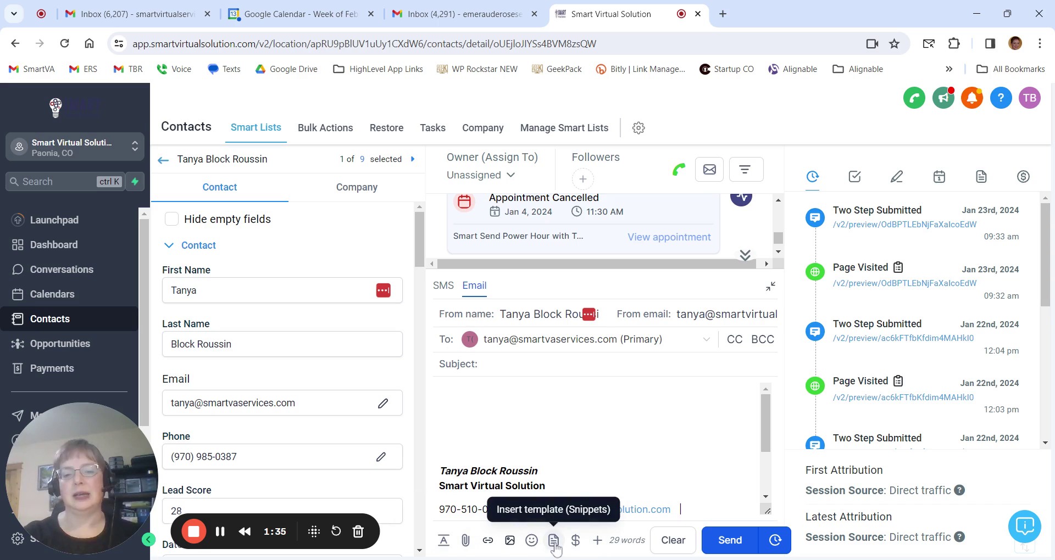
Choose the 'Request to be a Speaker - Email changes' template in the Select Template dialog
{"action": "left_click", "coordinate": [554, 541]}
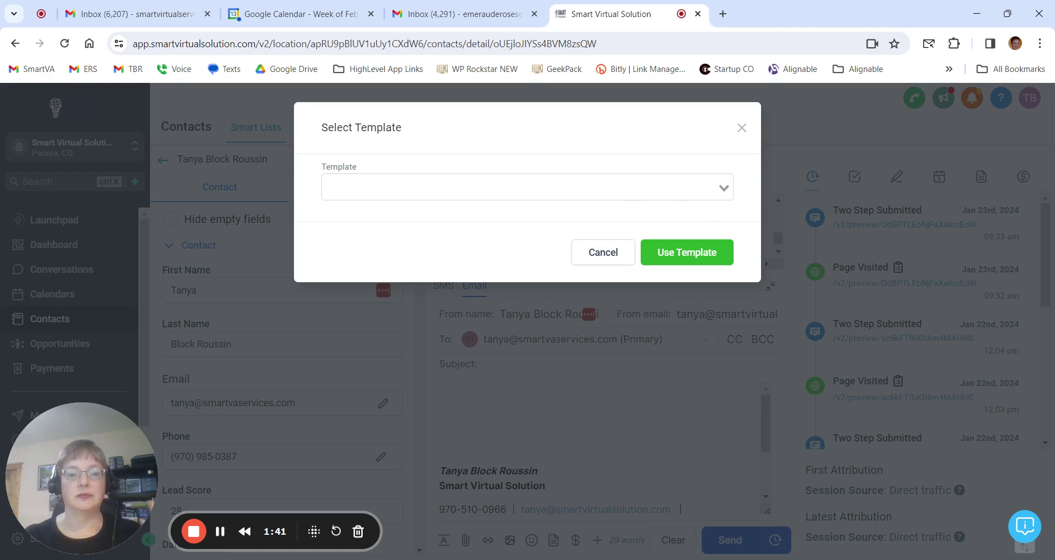
{"action": "left_click", "coordinate": [632, 188]}
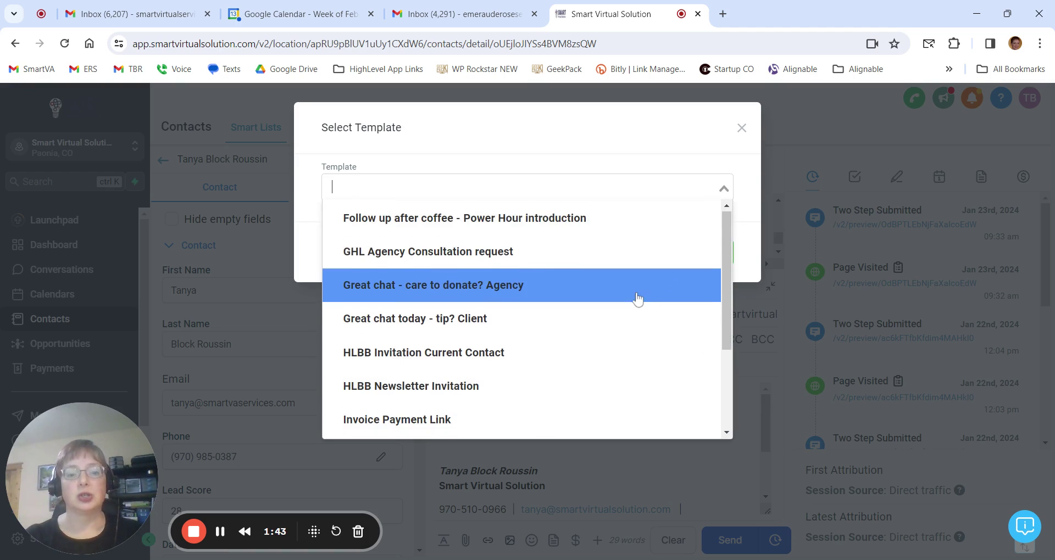
{"action": "scroll", "coordinate": [638, 300], "scroll_direction": "down", "scroll_amount": 3}
{"action": "scroll", "coordinate": [624, 308], "scroll_direction": "up", "scroll_amount": 3}
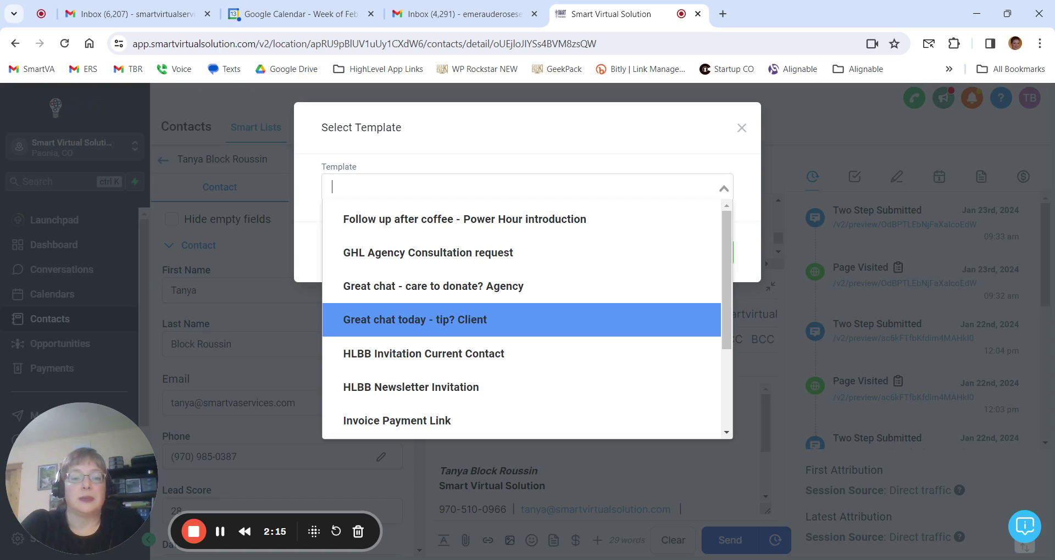
{"action": "scroll", "coordinate": [584, 337], "scroll_direction": "down", "scroll_amount": 2}
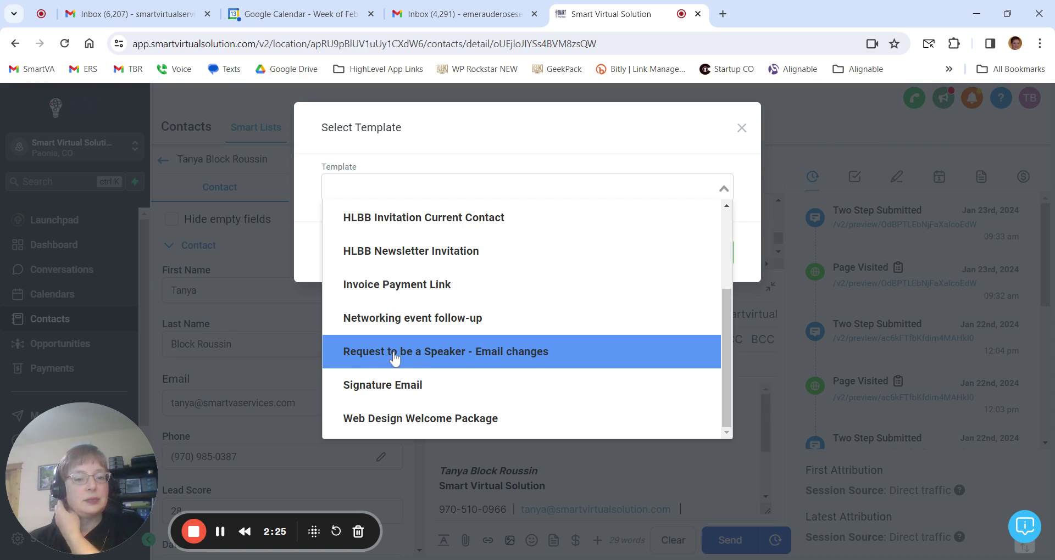
{"action": "left_click", "coordinate": [469, 360]}
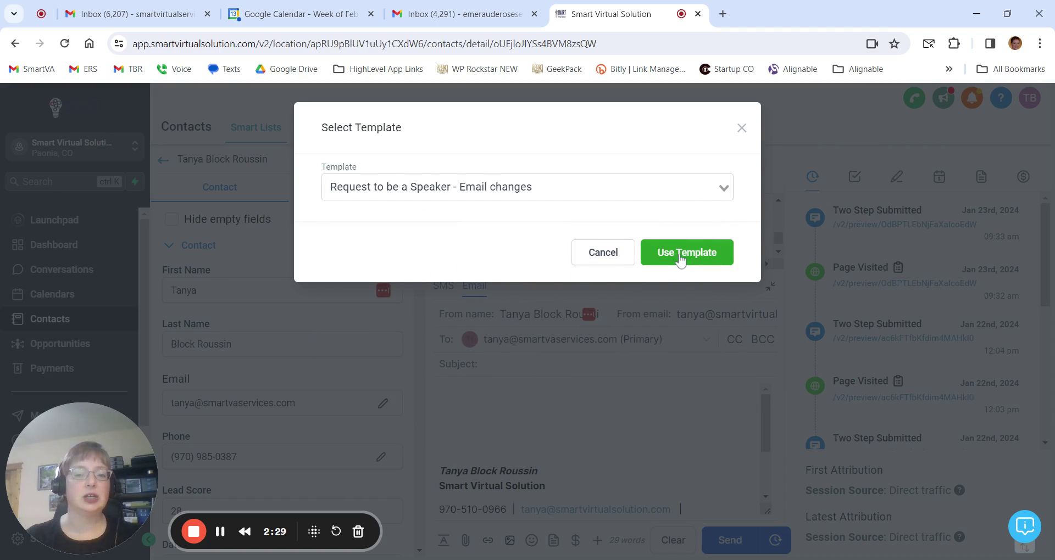
Apply the speaker template, delete blank lines under the greeting, and select the first-name merge field
{"action": "left_click", "coordinate": [681, 256]}
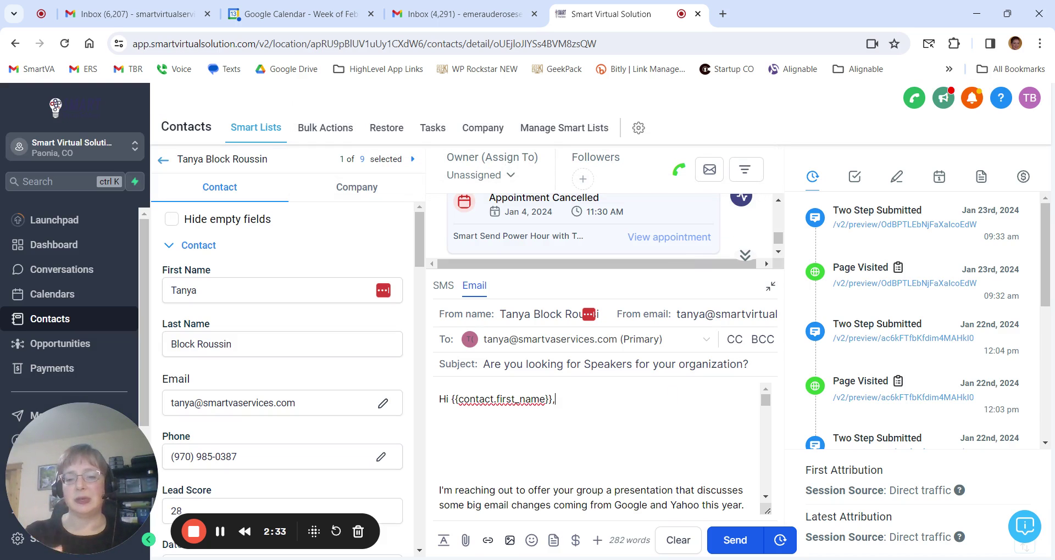
{"action": "key", "text": "Delete"}
{"action": "key", "text": "Delete"}
{"action": "key", "text": "Delete"}
{"action": "key", "text": "Delete"}
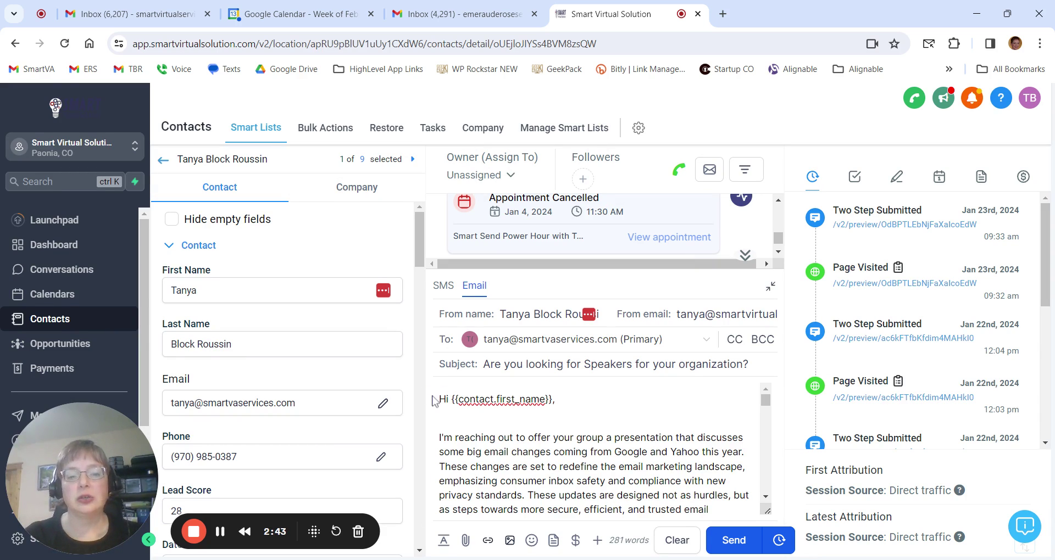
{"action": "left_click", "coordinate": [456, 400]}
{"action": "left_click_drag", "start_coordinate": [456, 400], "coordinate": [558, 400]}
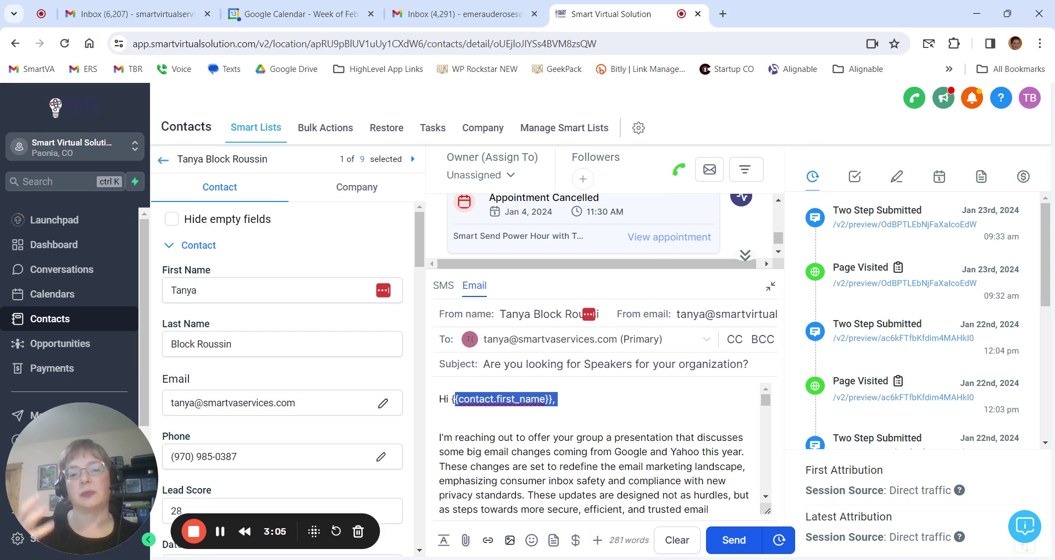
Remove blank lines before the session paragraph and around the key-point bullets
{"action": "scroll", "coordinate": [599, 447], "scroll_direction": "down", "scroll_amount": 5}
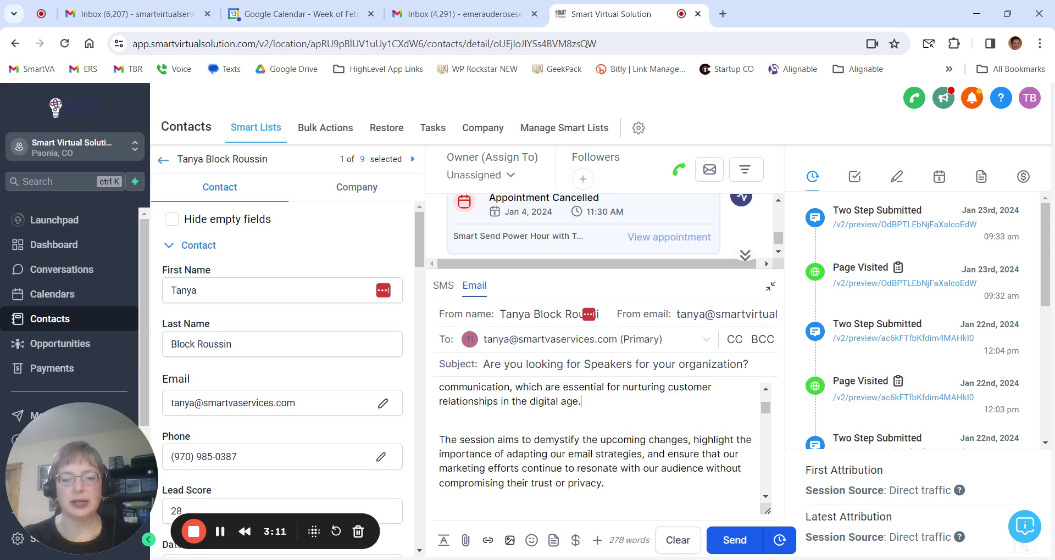
{"action": "key", "text": "Delete"}
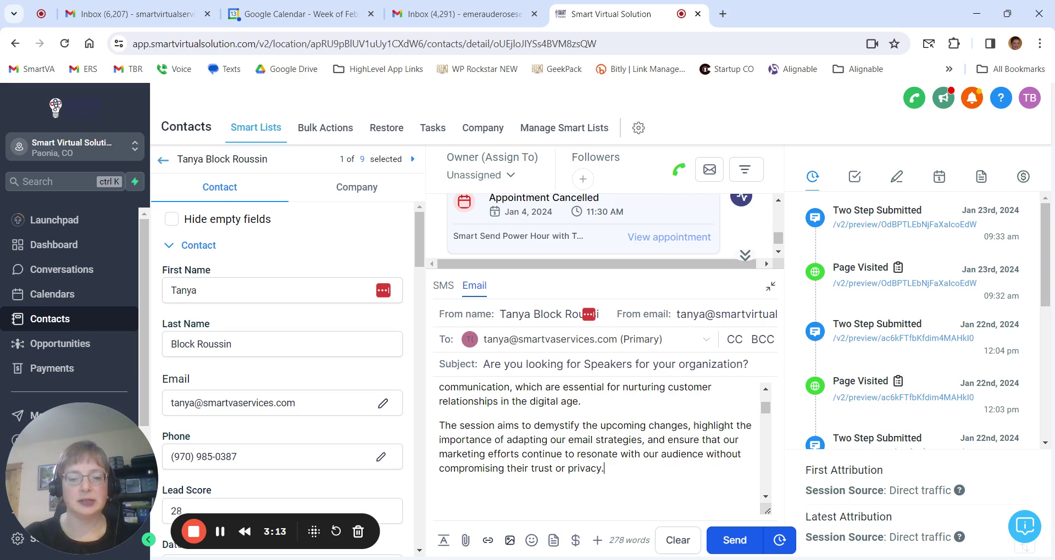
{"action": "type", "text": "Key points of the presentation will include:"}
{"action": "key", "text": "Delete"}
{"action": "key", "text": "Delete"}
{"action": "key", "text": "Delete"}
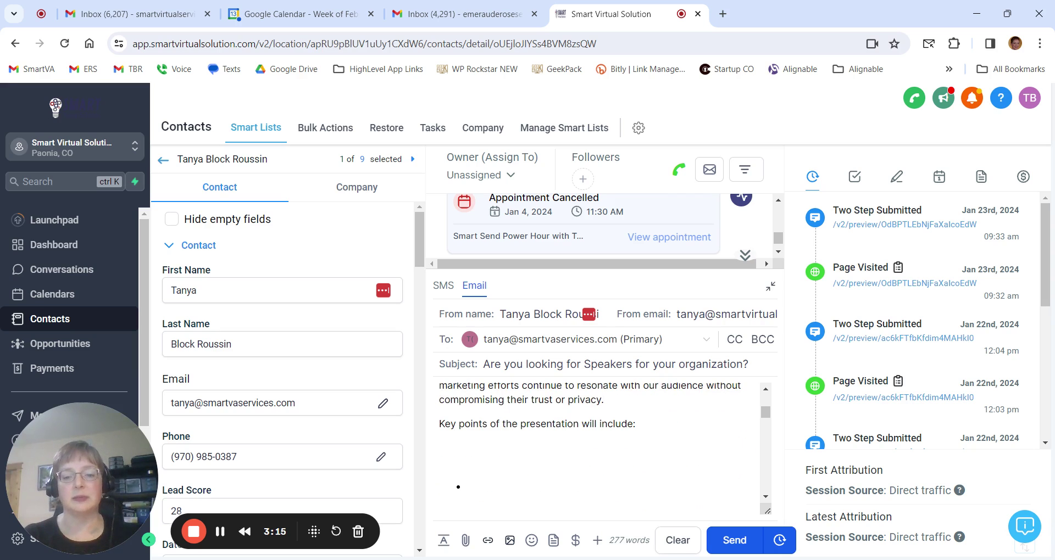
{"action": "key", "text": "Delete"}
{"action": "key", "text": "Delete"}
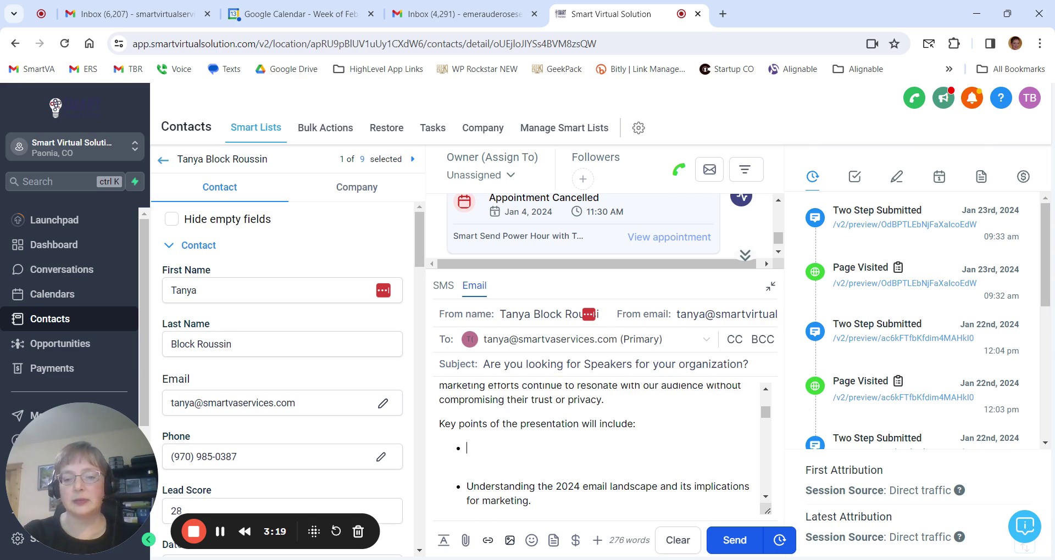
{"action": "key", "text": "BackSpace"}
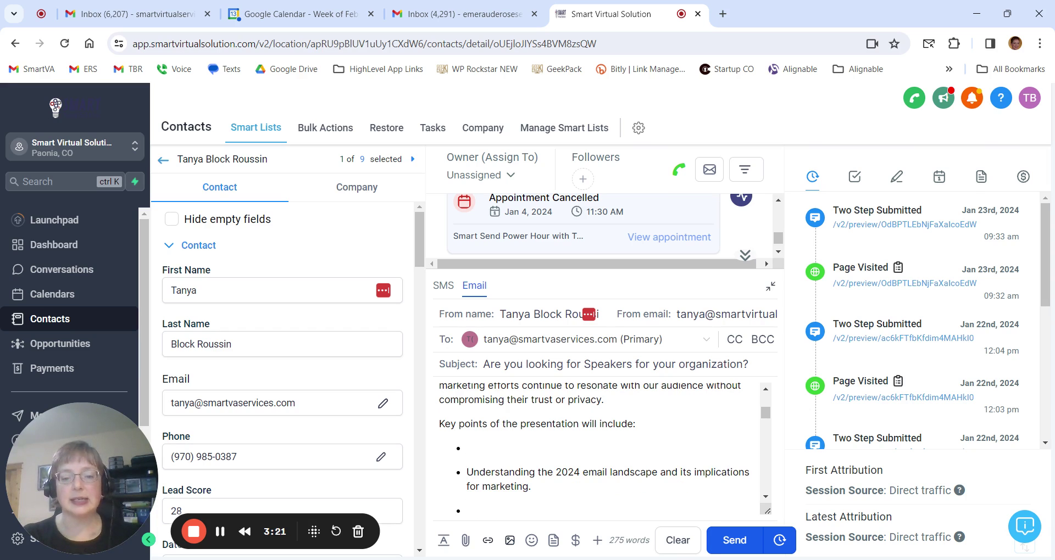
{"action": "key", "text": "BackSpace"}
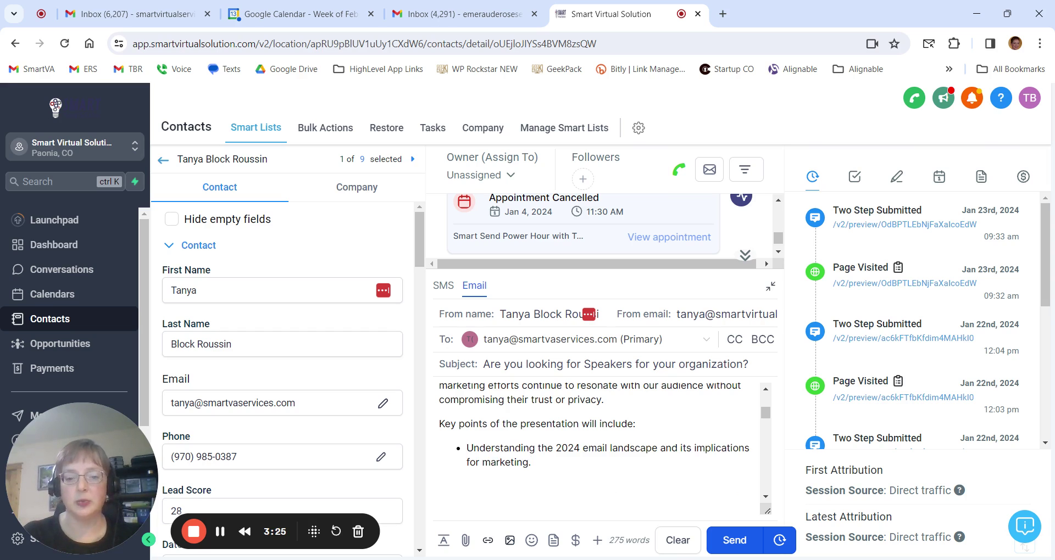
{"action": "key", "text": "BackSpace"}
{"action": "key", "text": "BackSpace"}
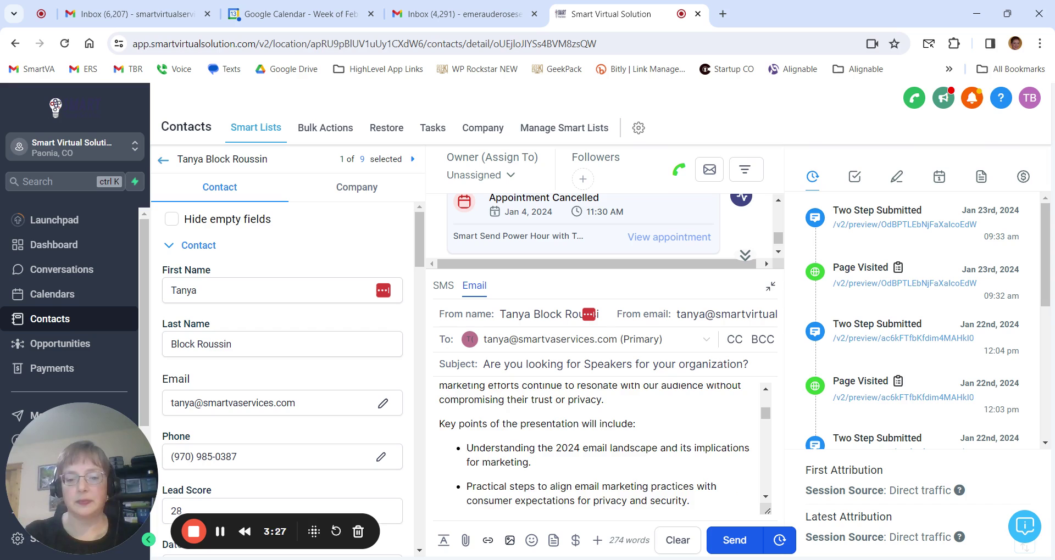
Review the trimmed 254-word draft and its subject before sending
{"action": "scroll", "coordinate": [599, 445], "scroll_direction": "down", "scroll_amount": 3}
{"action": "scroll", "coordinate": [599, 446], "scroll_direction": "up", "scroll_amount": 2}
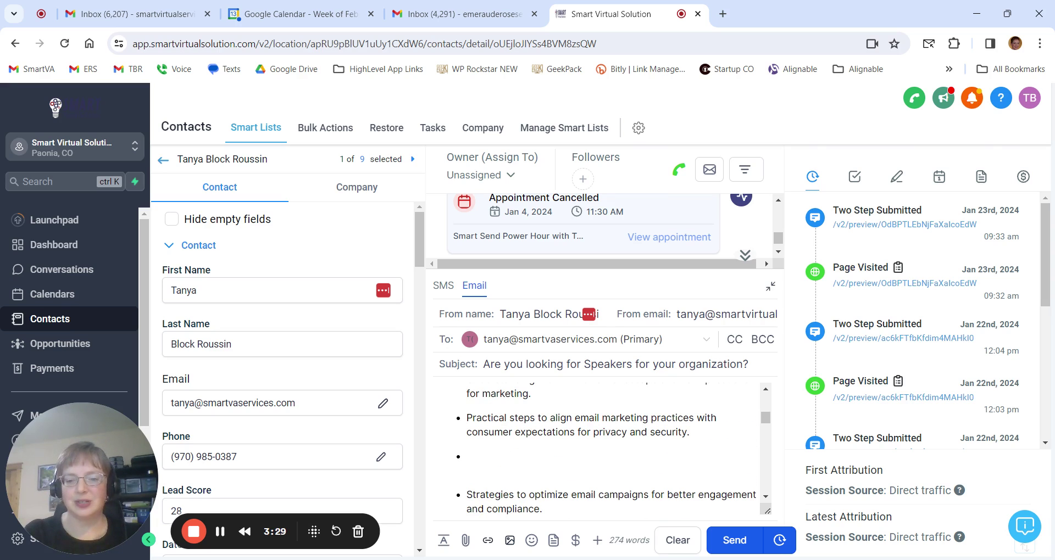
{"action": "left_click", "coordinate": [220, 532]}
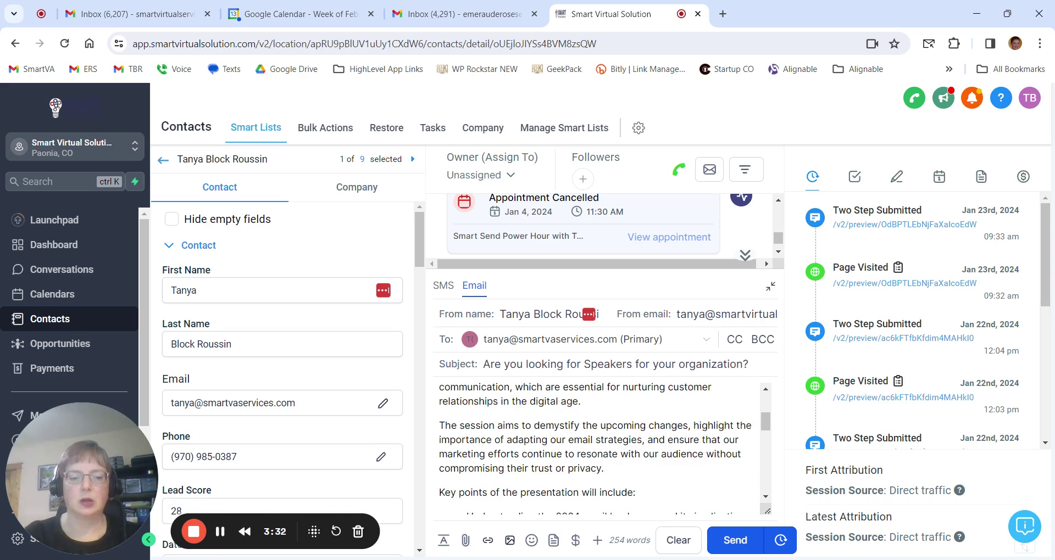
{"action": "scroll", "coordinate": [599, 448], "scroll_direction": "down", "scroll_amount": 5}
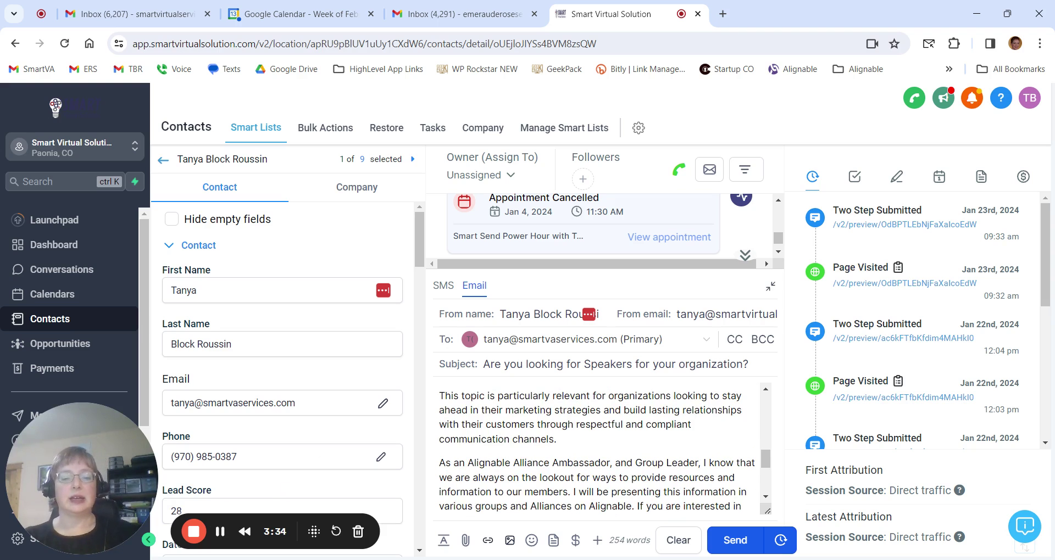
{"action": "scroll", "coordinate": [599, 447], "scroll_direction": "down", "scroll_amount": 5}
{"action": "scroll", "coordinate": [599, 448], "scroll_direction": "up", "scroll_amount": 15}
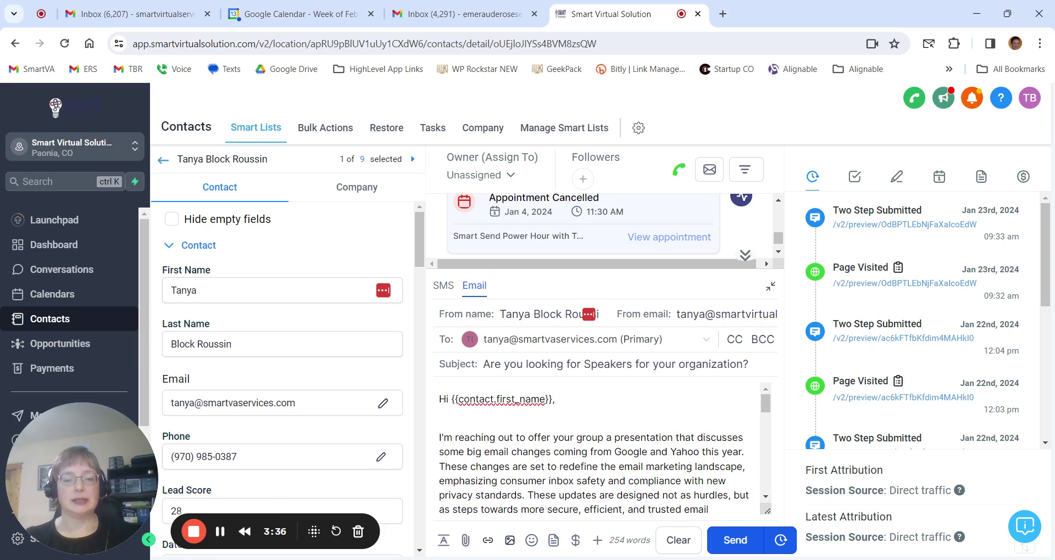
{"action": "scroll", "coordinate": [599, 448], "scroll_direction": "down", "scroll_amount": 5}
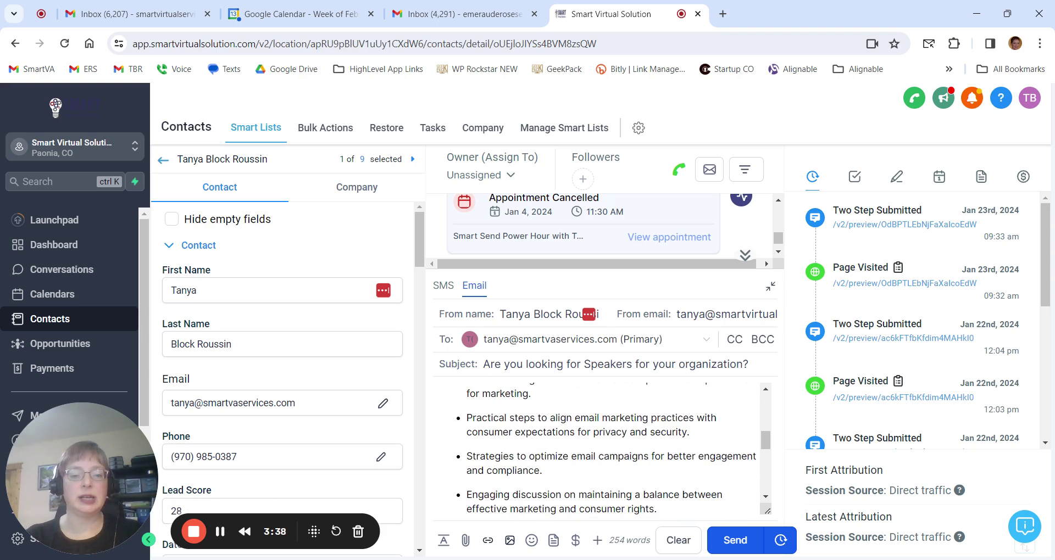
{"action": "scroll", "coordinate": [599, 447], "scroll_direction": "down", "scroll_amount": 5}
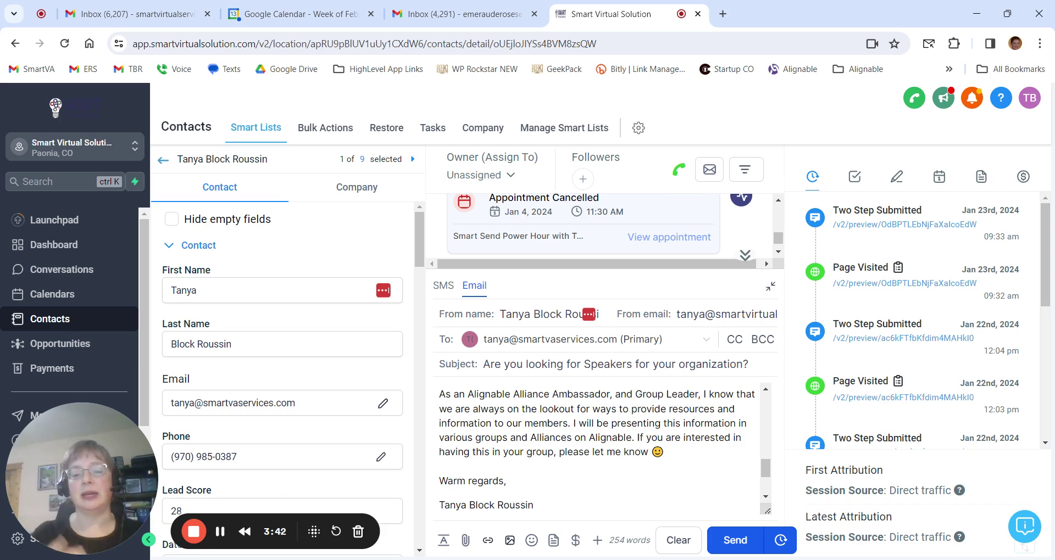
{"action": "left_click_drag", "start_coordinate": [495, 364], "coordinate": [547, 364]}
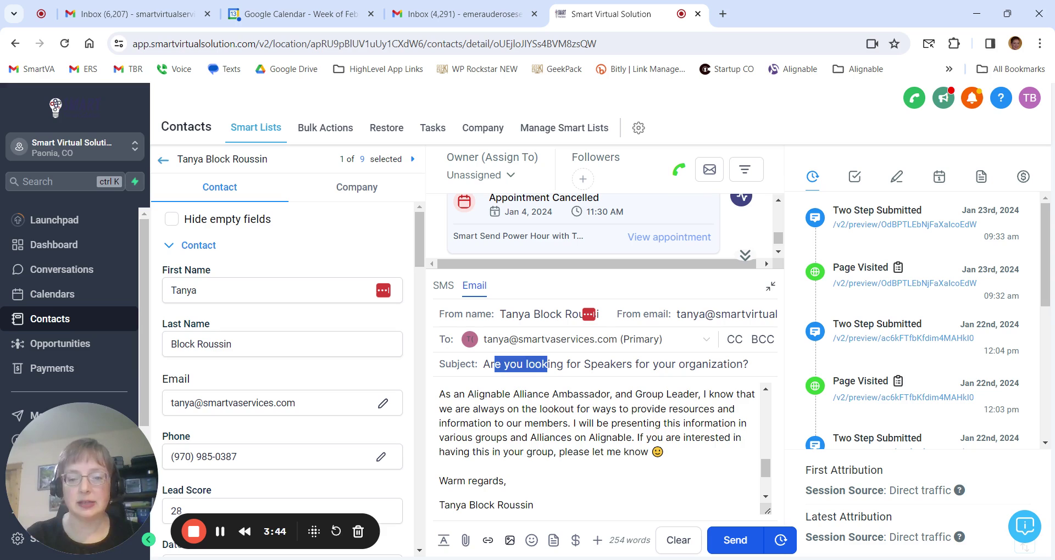
{"action": "scroll", "coordinate": [599, 448], "scroll_direction": "down", "scroll_amount": 3}
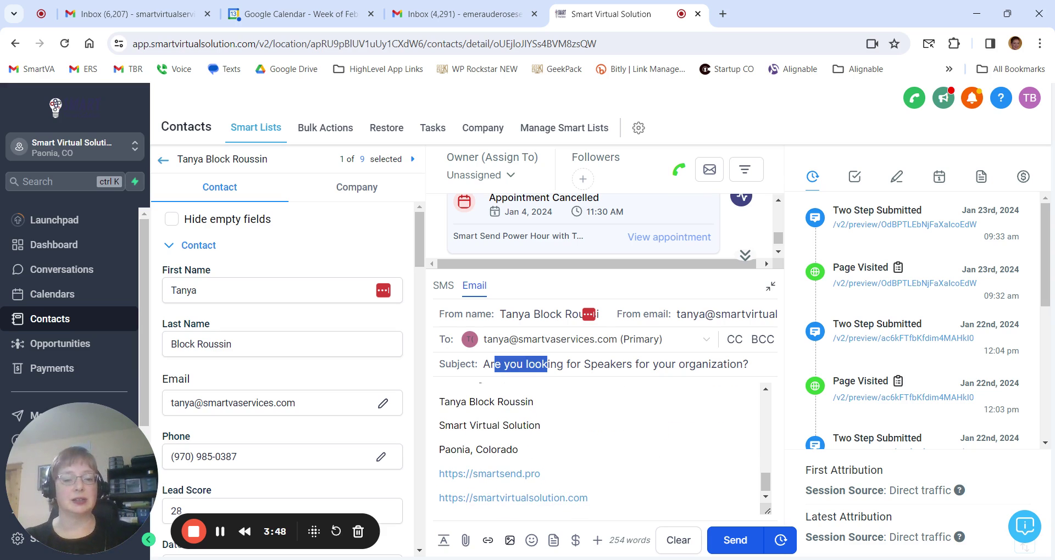
{"action": "scroll", "coordinate": [599, 447], "scroll_direction": "up", "scroll_amount": 8}
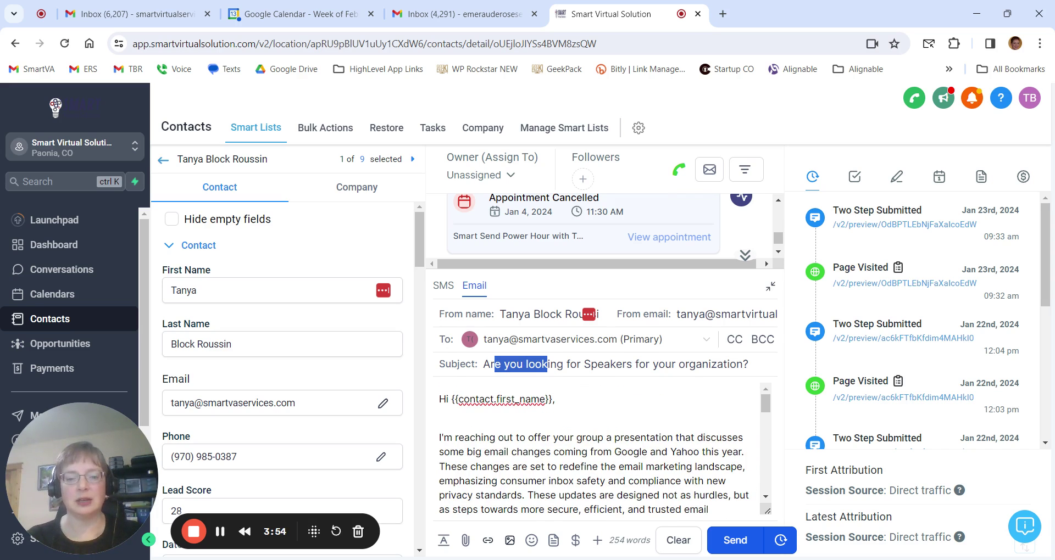
{"action": "scroll", "coordinate": [599, 448], "scroll_direction": "down", "scroll_amount": 3}
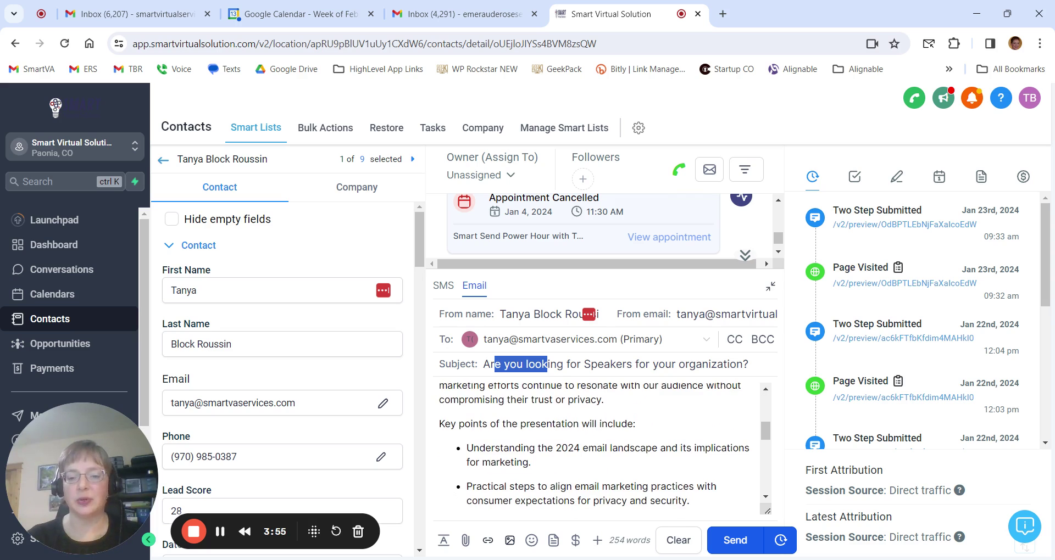
Send the speaker-request email and expand it in the conversation thread to read it
{"action": "left_click", "coordinate": [731, 543]}
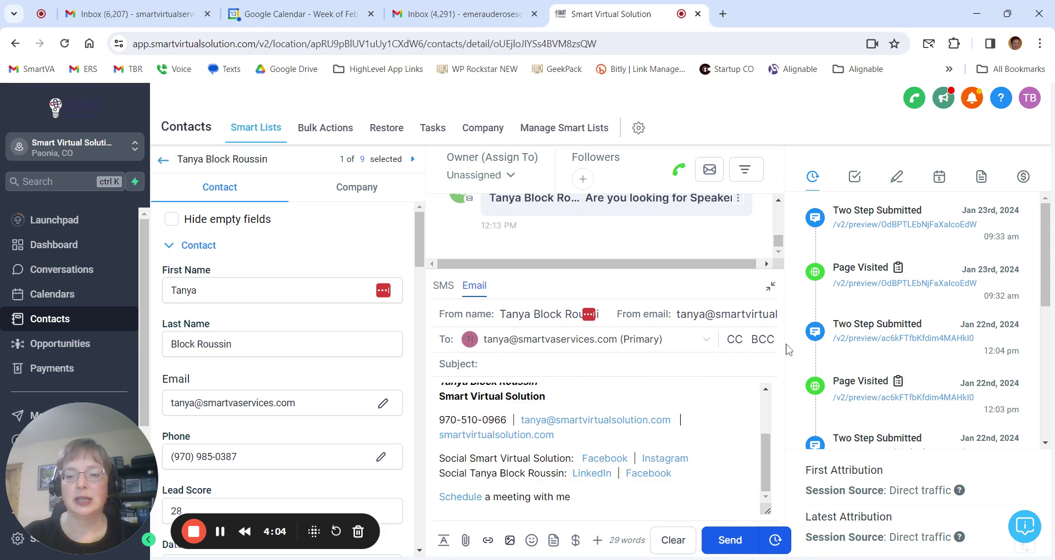
{"action": "left_click", "coordinate": [771, 291]}
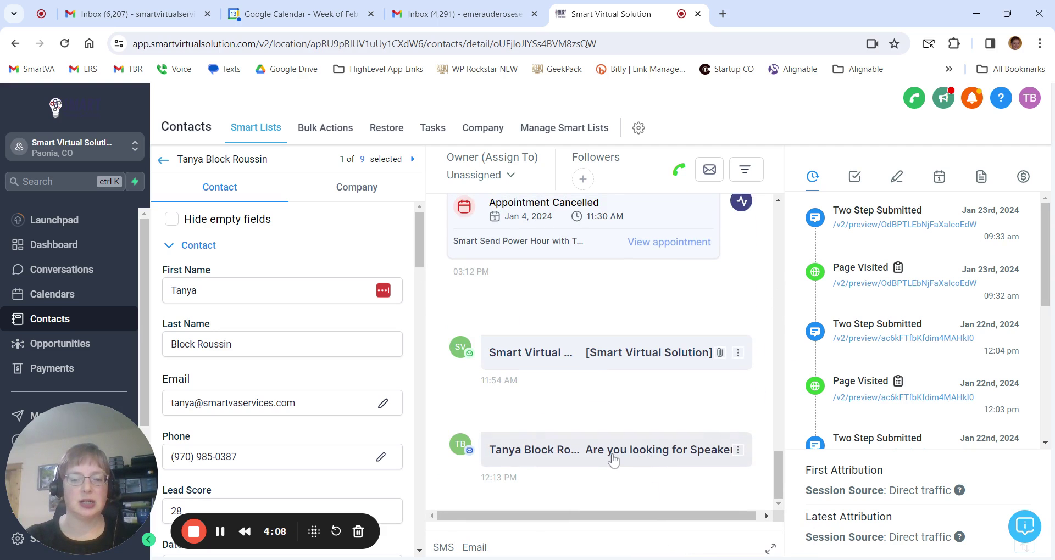
{"action": "left_click", "coordinate": [609, 457]}
{"action": "scroll", "coordinate": [660, 396], "scroll_direction": "up", "scroll_amount": 10}
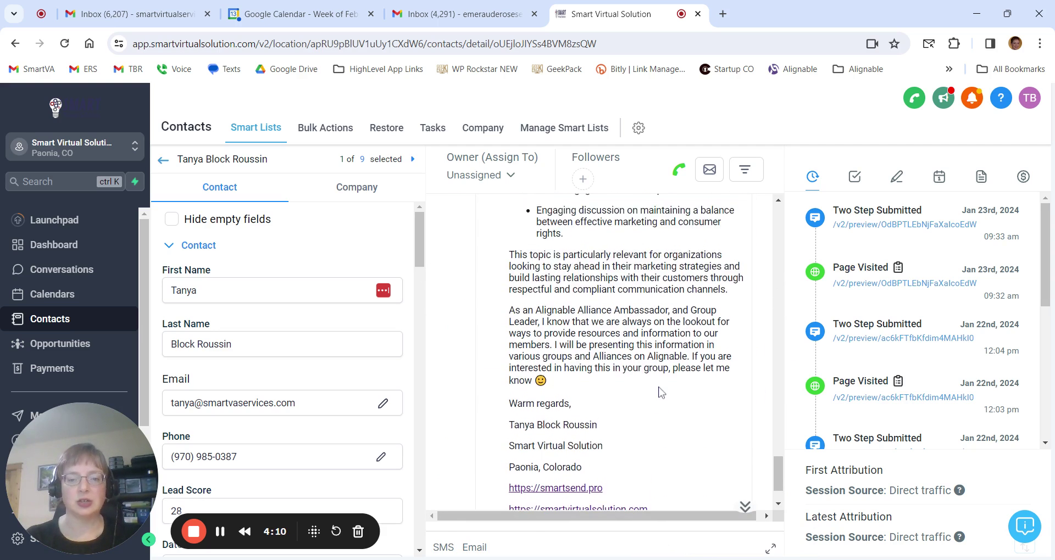
{"action": "scroll", "coordinate": [660, 391], "scroll_direction": "up", "scroll_amount": 4}
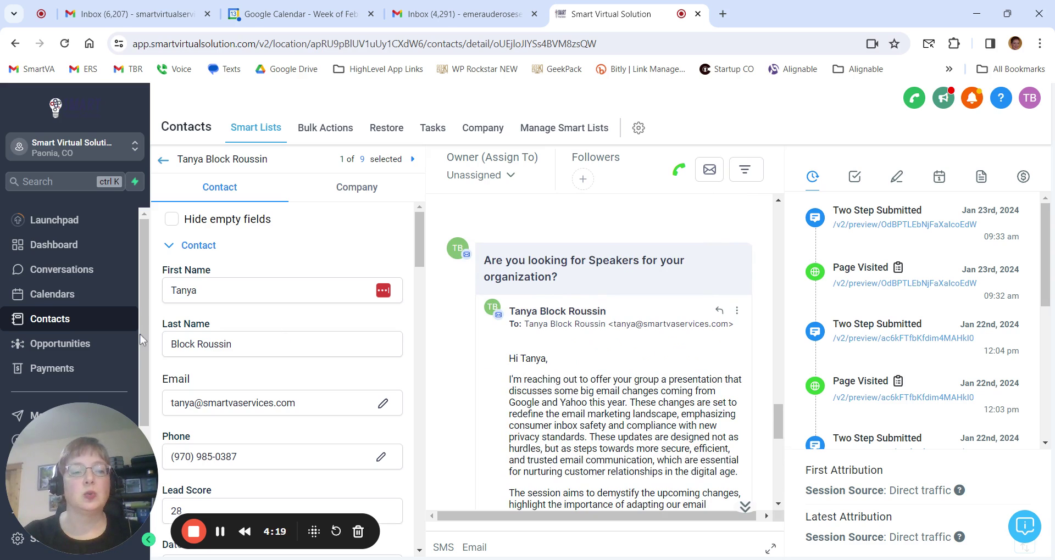
{"action": "scroll", "coordinate": [63, 297], "scroll_direction": "down", "scroll_amount": 2}
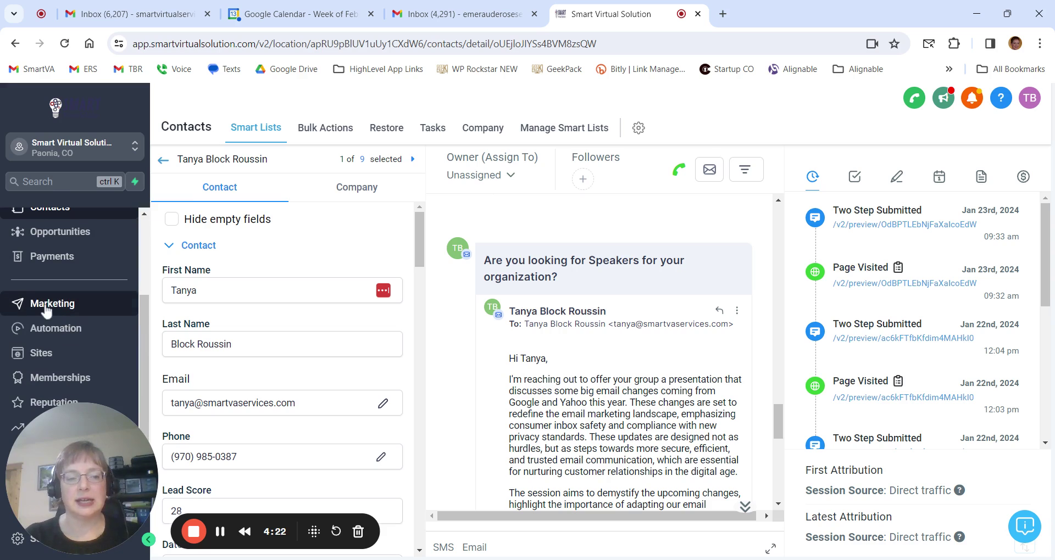
Go to Marketing > Templates (Snippets) and browse the 14 message templates
{"action": "left_click", "coordinate": [43, 311]}
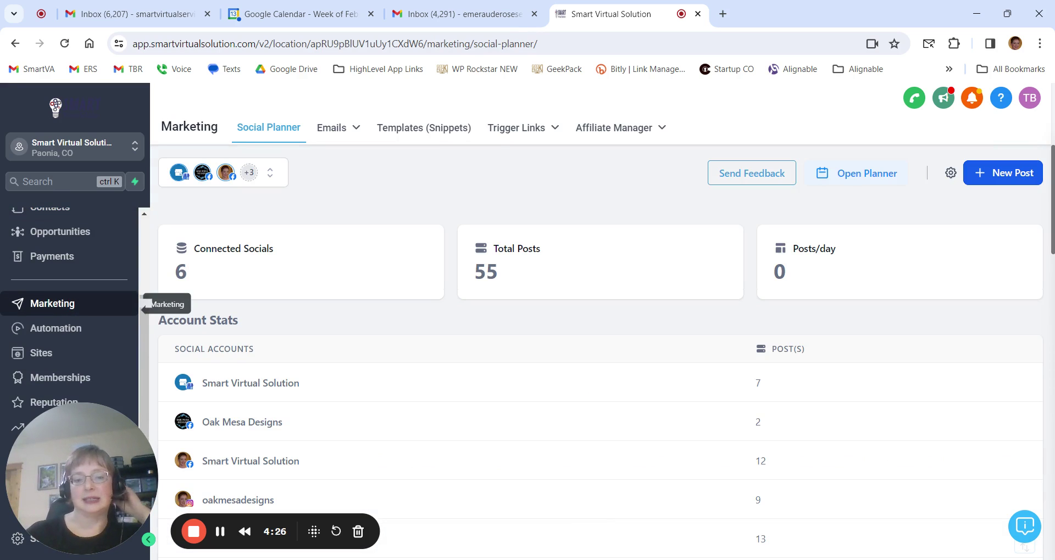
{"action": "mouse_move", "coordinate": [328, 140]}
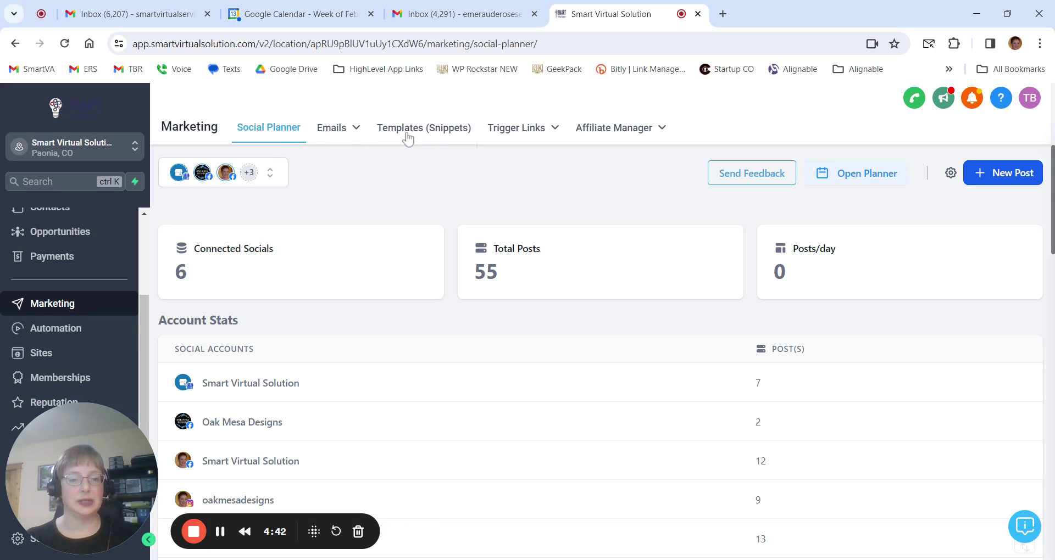
{"action": "left_click", "coordinate": [425, 132]}
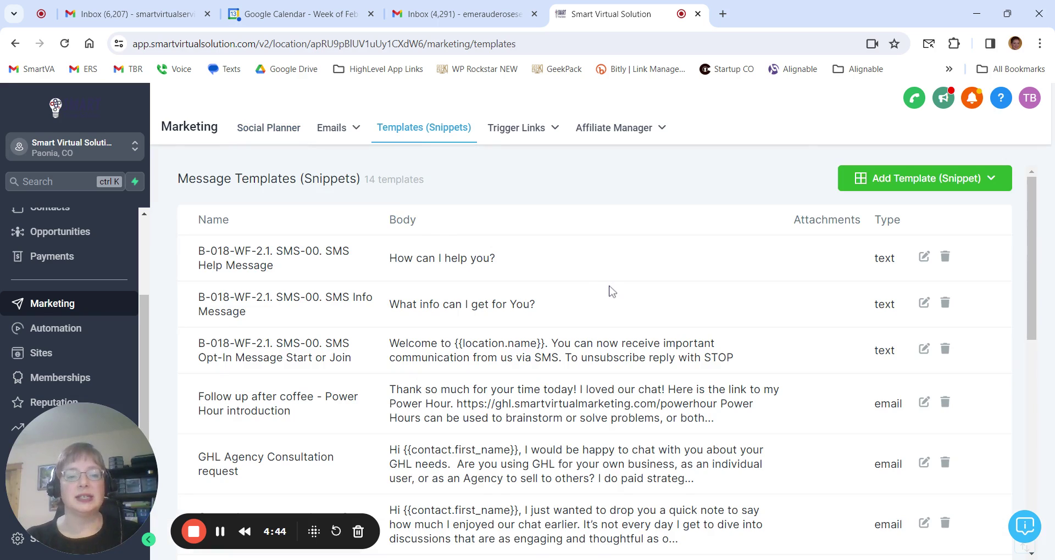
{"action": "scroll", "coordinate": [612, 292], "scroll_direction": "down", "scroll_amount": 9}
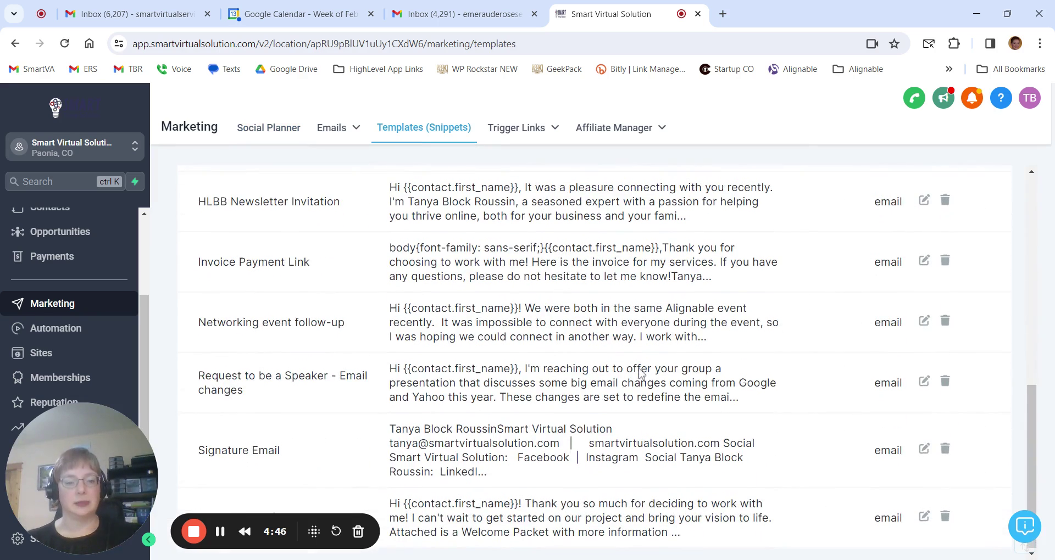
{"action": "scroll", "coordinate": [640, 373], "scroll_direction": "up", "scroll_amount": 9}
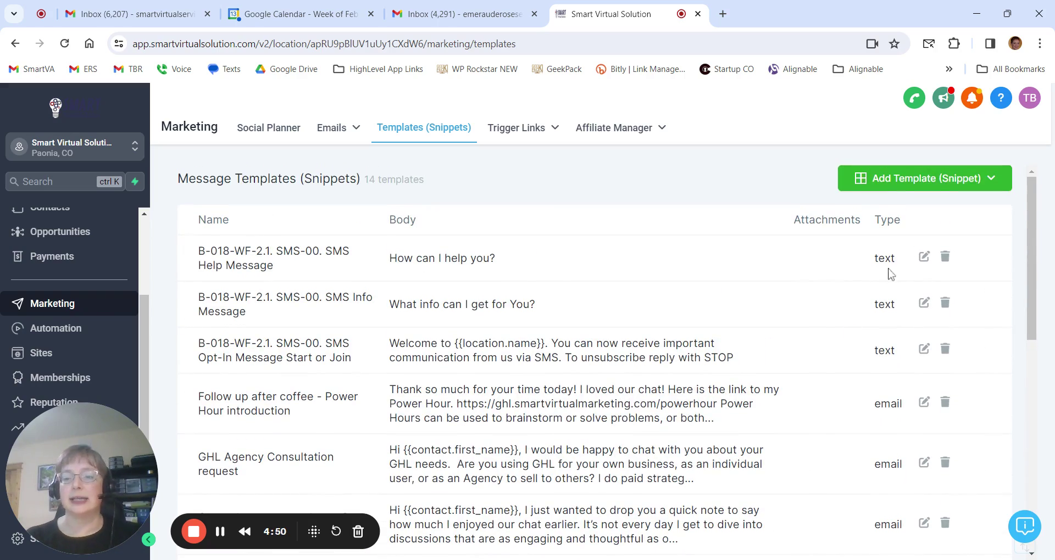
{"action": "scroll", "coordinate": [878, 275], "scroll_direction": "down", "scroll_amount": 9}
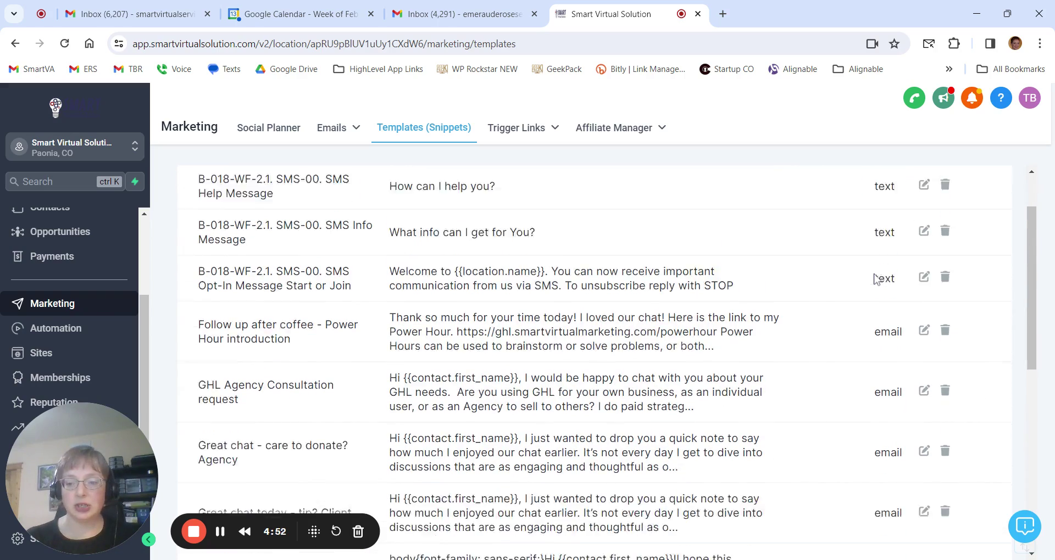
{"action": "scroll", "coordinate": [885, 506], "scroll_direction": "up", "scroll_amount": 9}
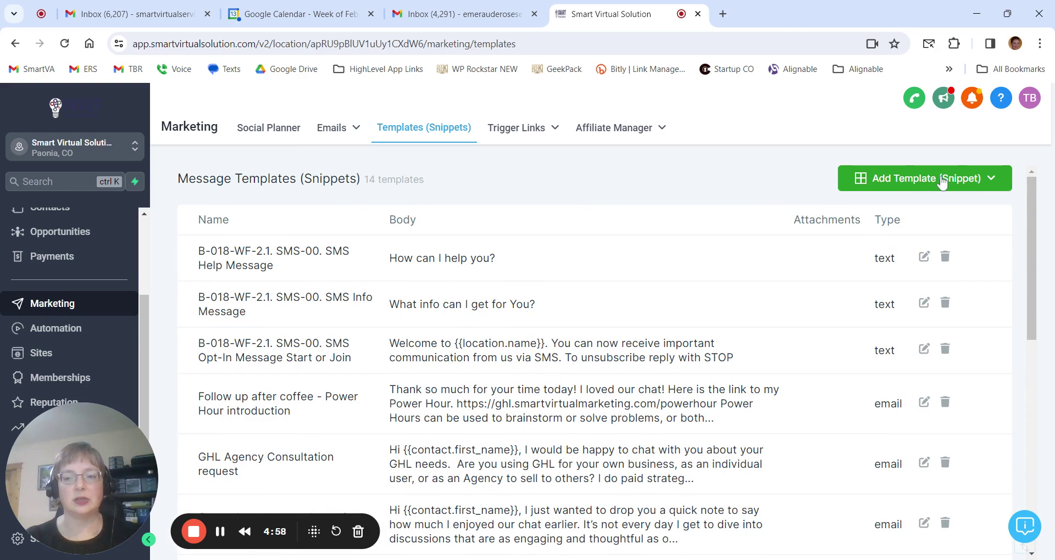
{"action": "left_click", "coordinate": [942, 183]}
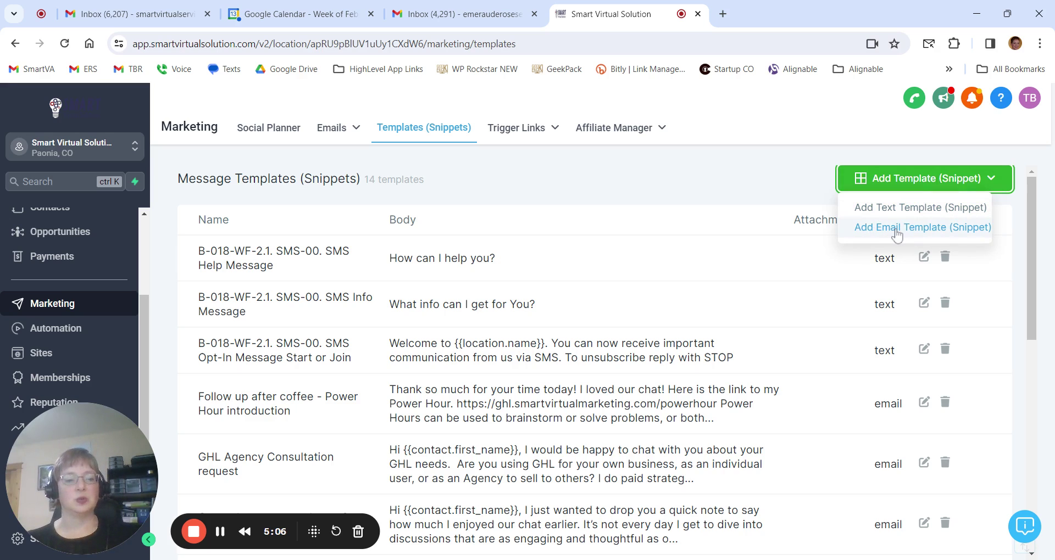
{"action": "left_click", "coordinate": [793, 305]}
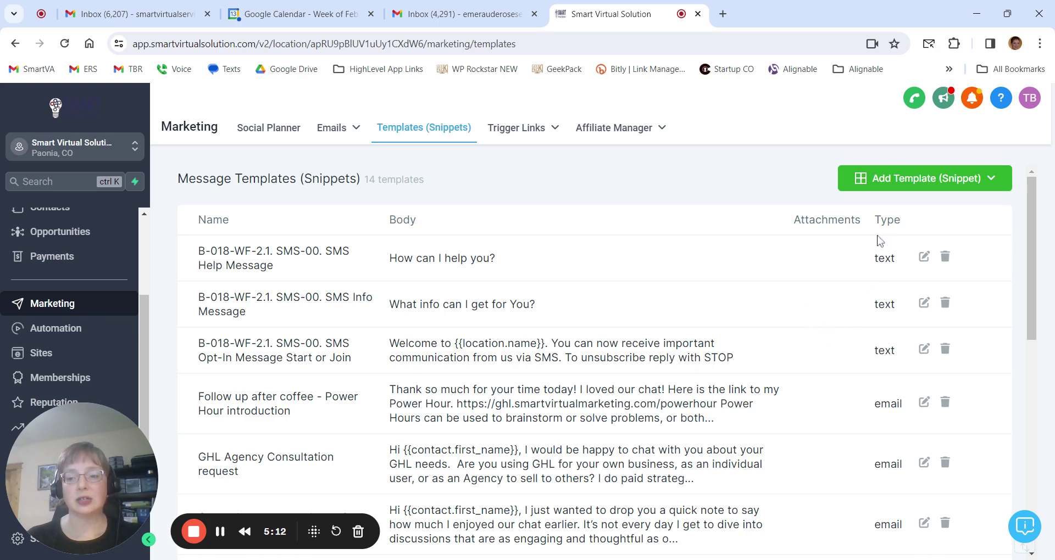
{"action": "scroll", "coordinate": [845, 316], "scroll_direction": "down", "scroll_amount": 3}
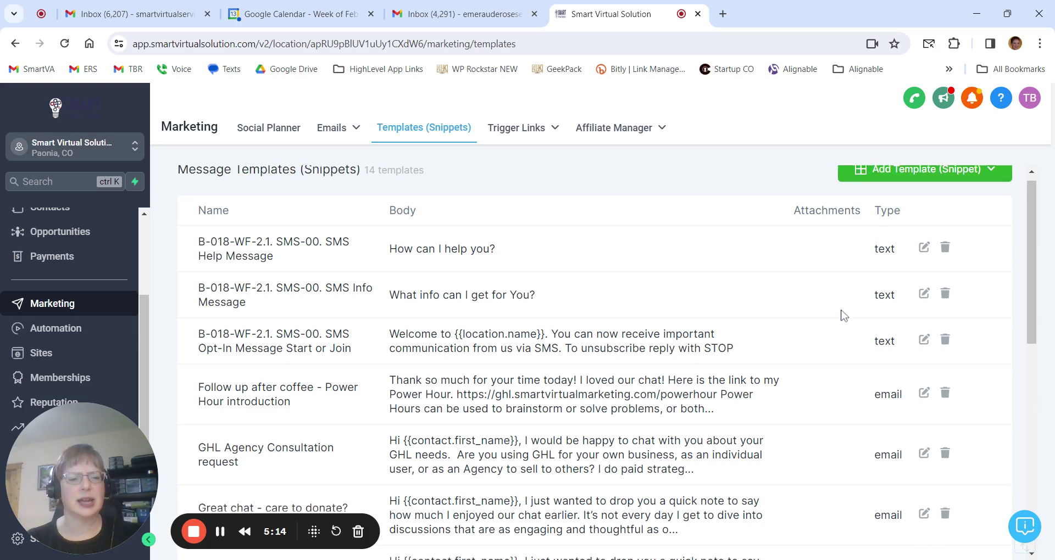
{"action": "scroll", "coordinate": [357, 364], "scroll_direction": "down", "scroll_amount": 6}
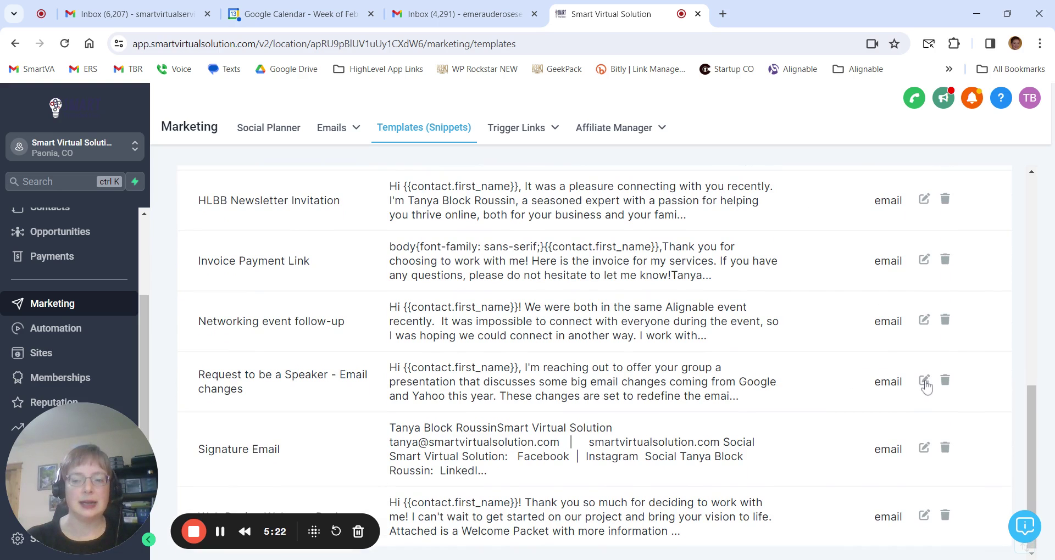
Open the 'Request to be a Speaker - Email changes' template in the Compose Email Template editor
{"action": "left_click", "coordinate": [925, 388]}
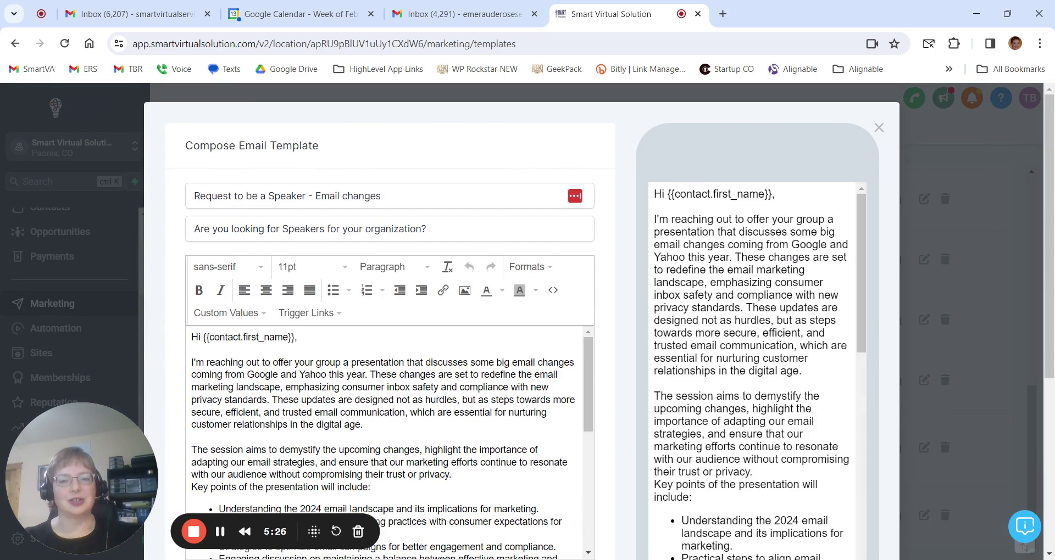
{"action": "scroll", "coordinate": [750, 368], "scroll_direction": "down", "scroll_amount": 4}
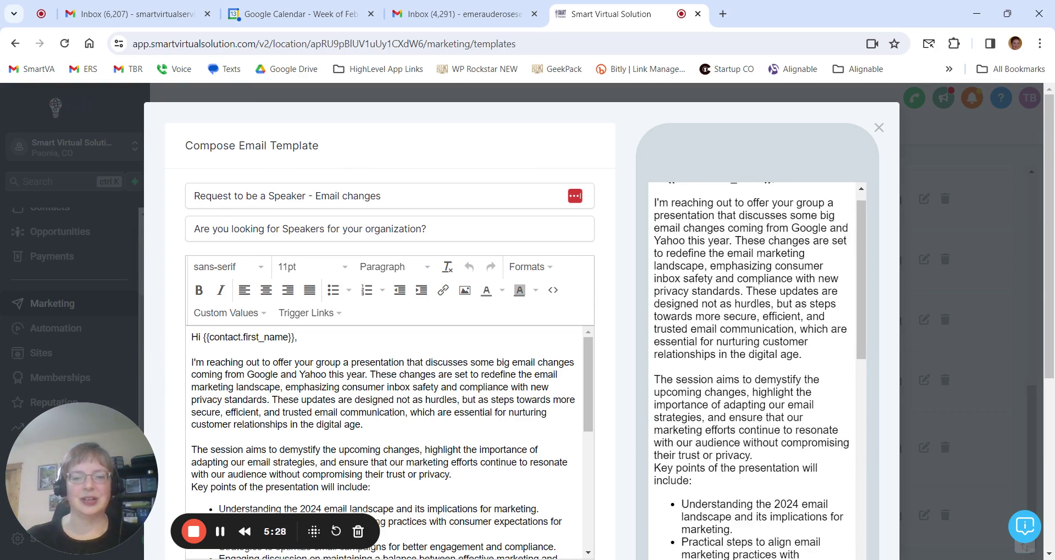
{"action": "scroll", "coordinate": [385, 439], "scroll_direction": "down", "scroll_amount": 5}
{"action": "scroll", "coordinate": [385, 440], "scroll_direction": "down", "scroll_amount": 1}
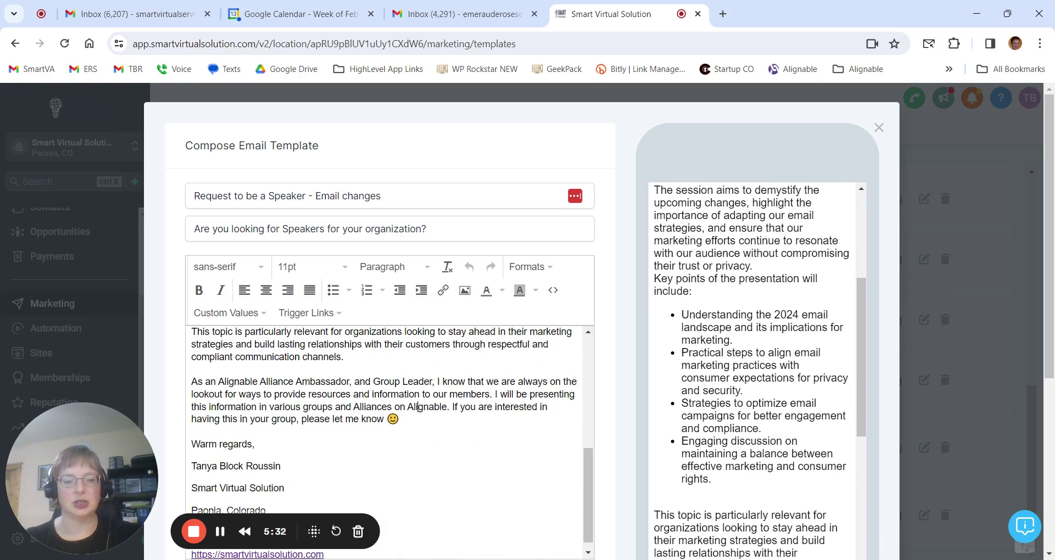
Replace the template's entire body with the pasted full speaker pitch
{"action": "key", "text": "ctrl+a"}
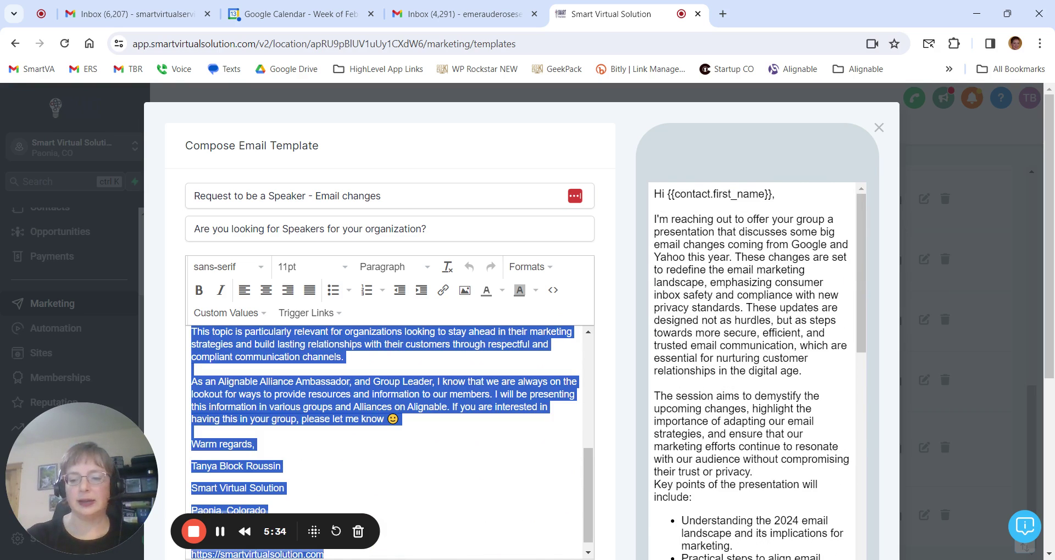
{"action": "key", "text": "BackSpace"}
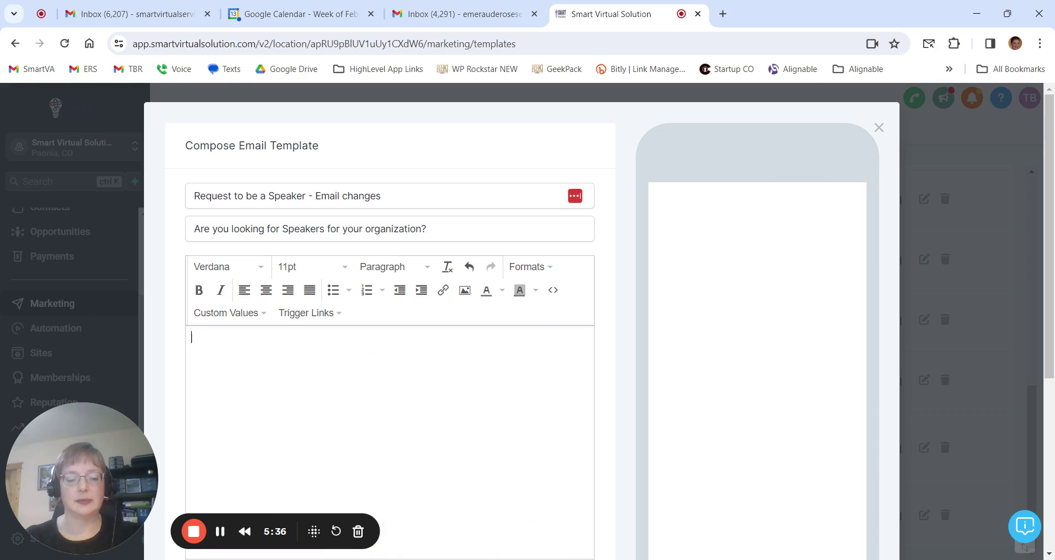
{"action": "key", "text": "ctrl+v"}
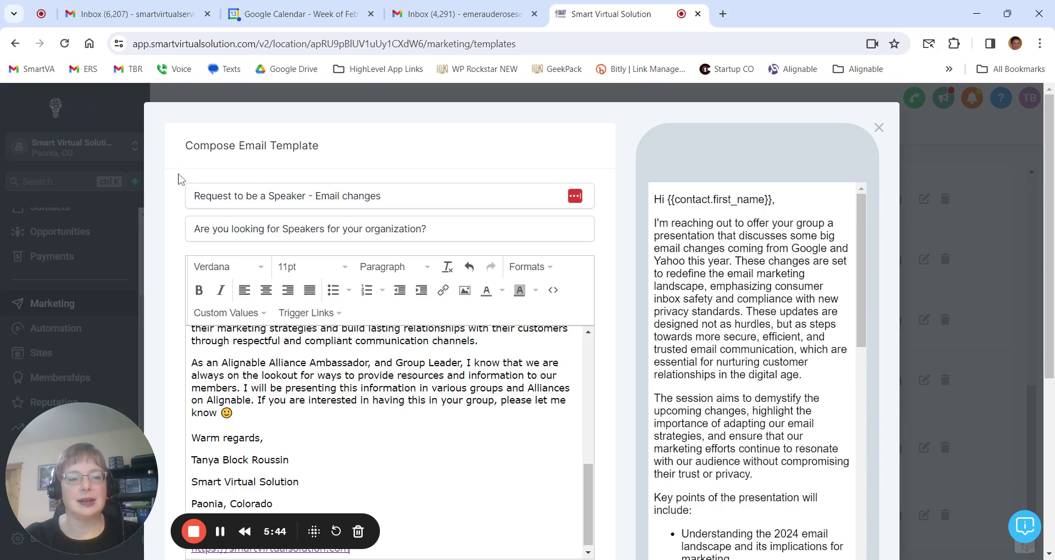
{"action": "left_click_drag", "start_coordinate": [193, 196], "coordinate": [442, 215]}
{"action": "key", "text": "ctrl+c"}
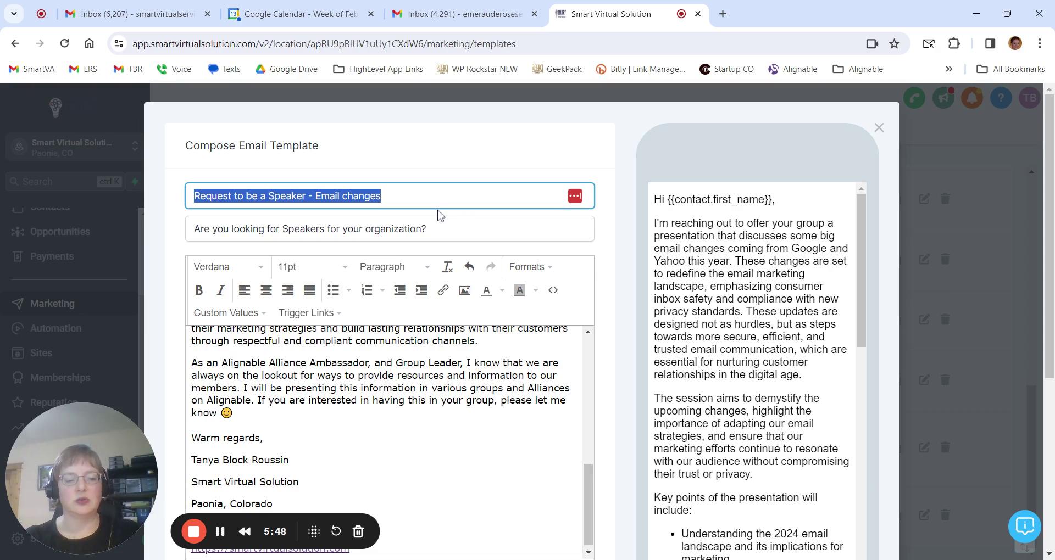
{"action": "key", "text": "BackSpace"}
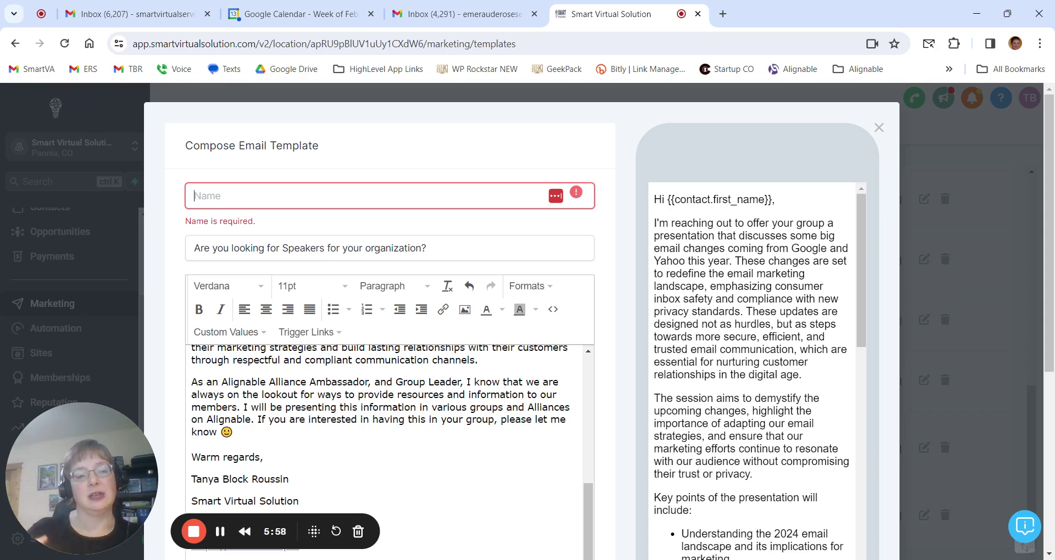
{"action": "key", "text": "ctrl+v"}
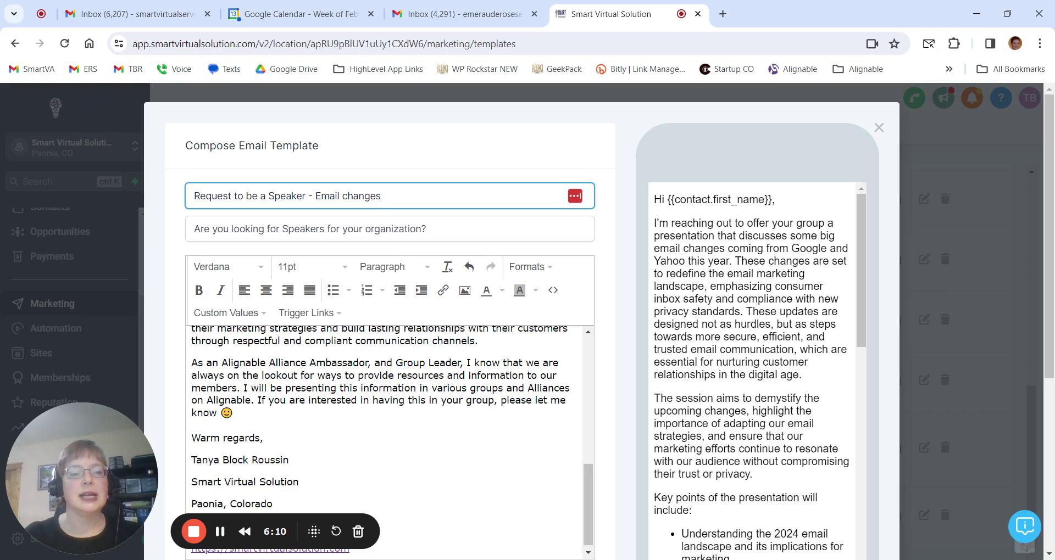
{"action": "left_click", "coordinate": [194, 229]}
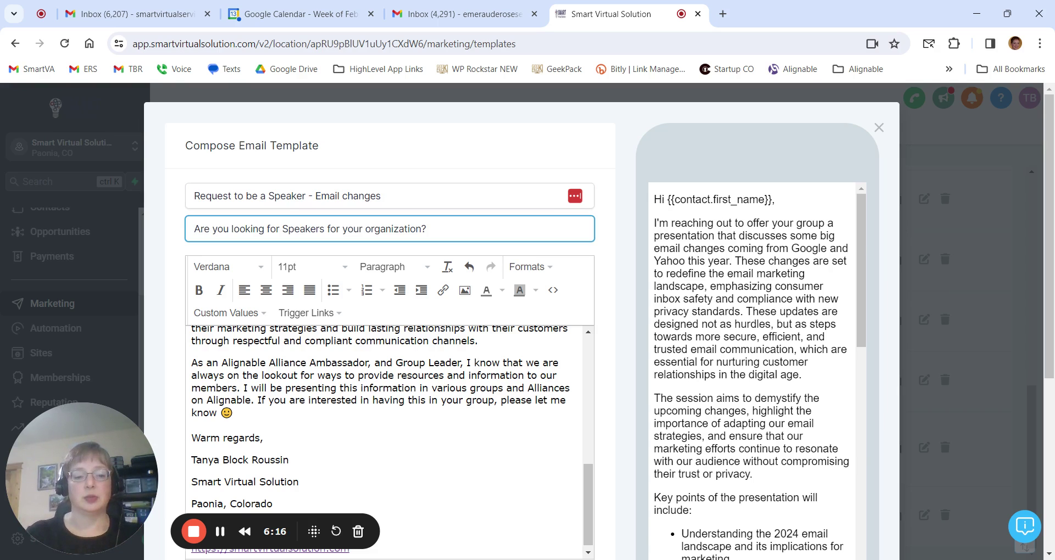
{"action": "scroll", "coordinate": [384, 440], "scroll_direction": "up", "scroll_amount": 7}
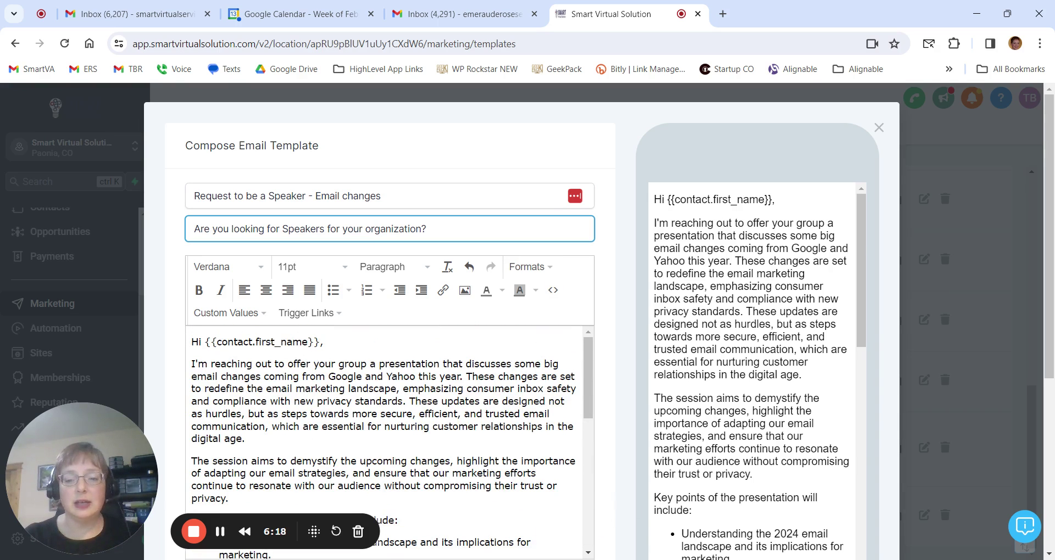
{"action": "scroll", "coordinate": [753, 371], "scroll_direction": "down", "scroll_amount": 4}
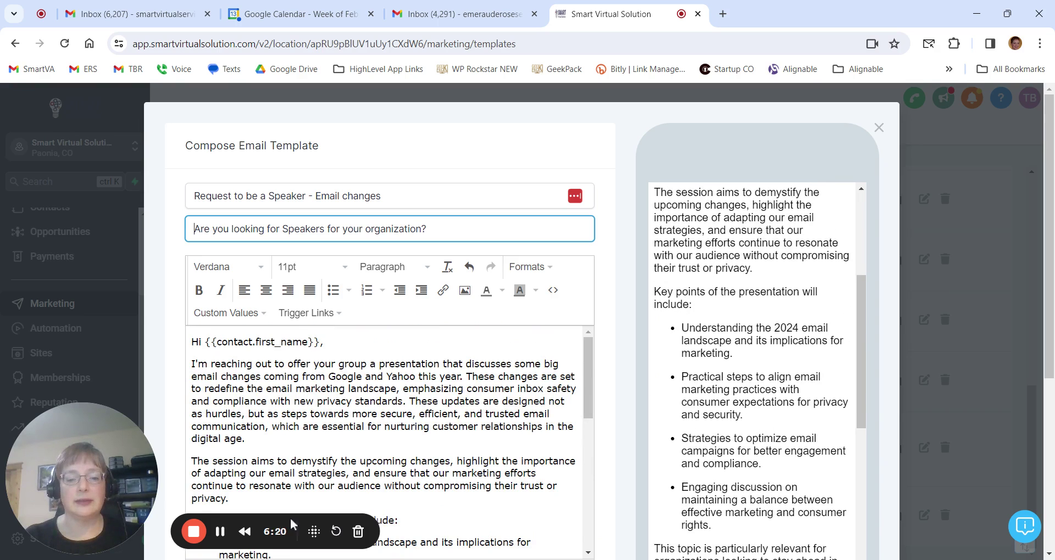
{"action": "left_click_drag", "start_coordinate": [104, 477], "coordinate": [104, 164]}
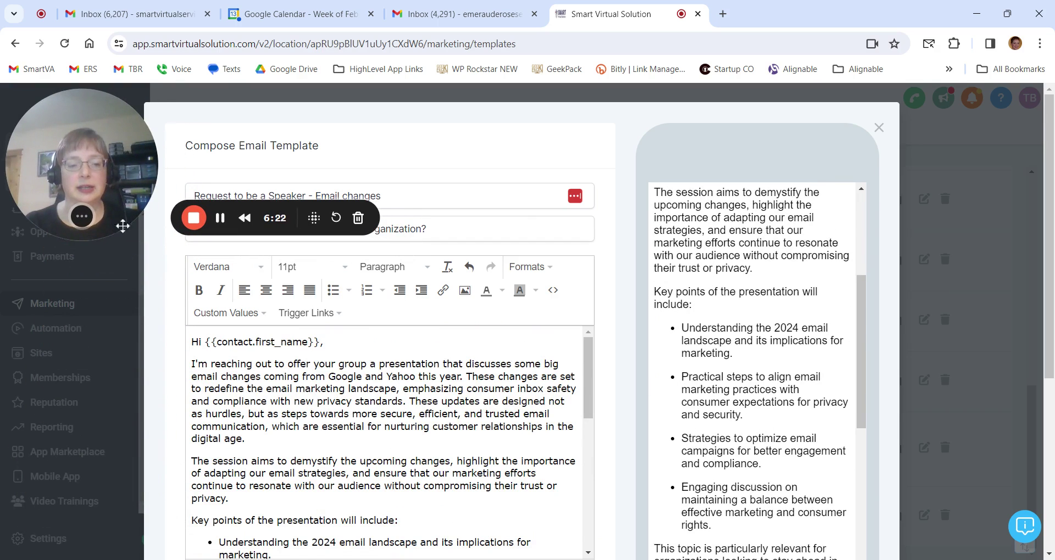
{"action": "scroll", "coordinate": [385, 442], "scroll_direction": "down", "scroll_amount": 5}
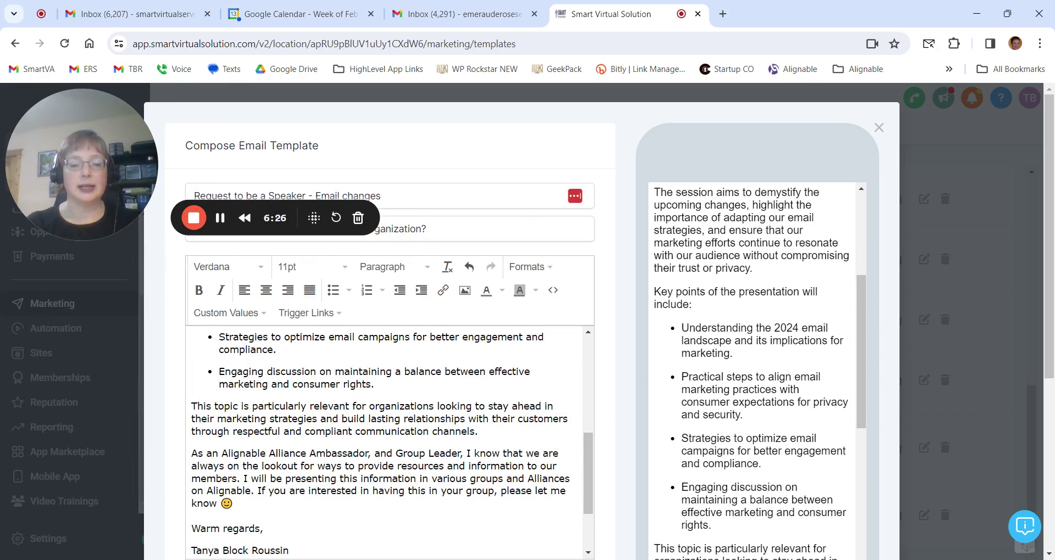
{"action": "scroll", "coordinate": [385, 443], "scroll_direction": "down", "scroll_amount": 2}
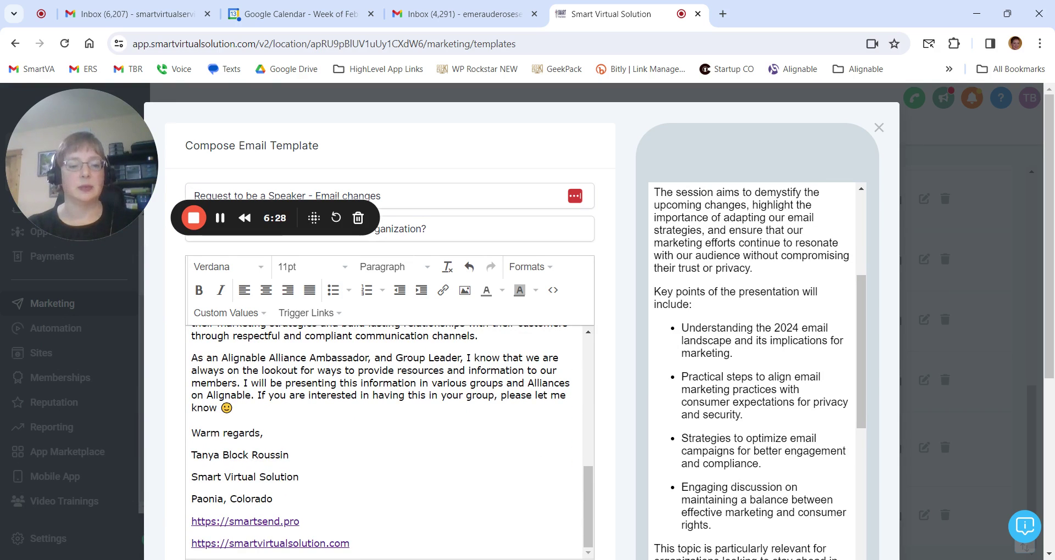
Bold the sender's name under 'Warm regards,' and check the website link below it
{"action": "scroll", "coordinate": [486, 482], "scroll_direction": "down", "scroll_amount": 4}
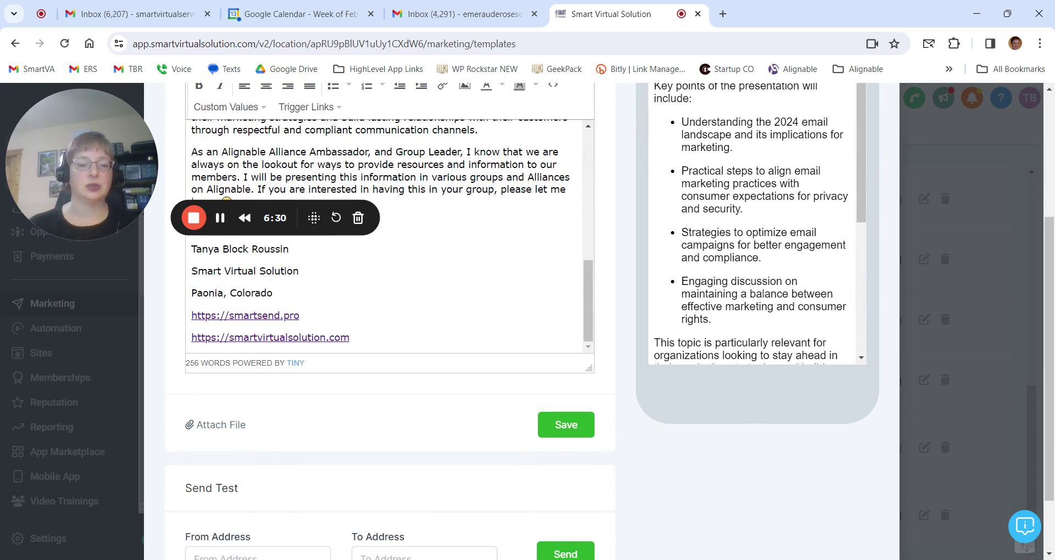
{"action": "scroll", "coordinate": [377, 431], "scroll_direction": "up", "scroll_amount": 3}
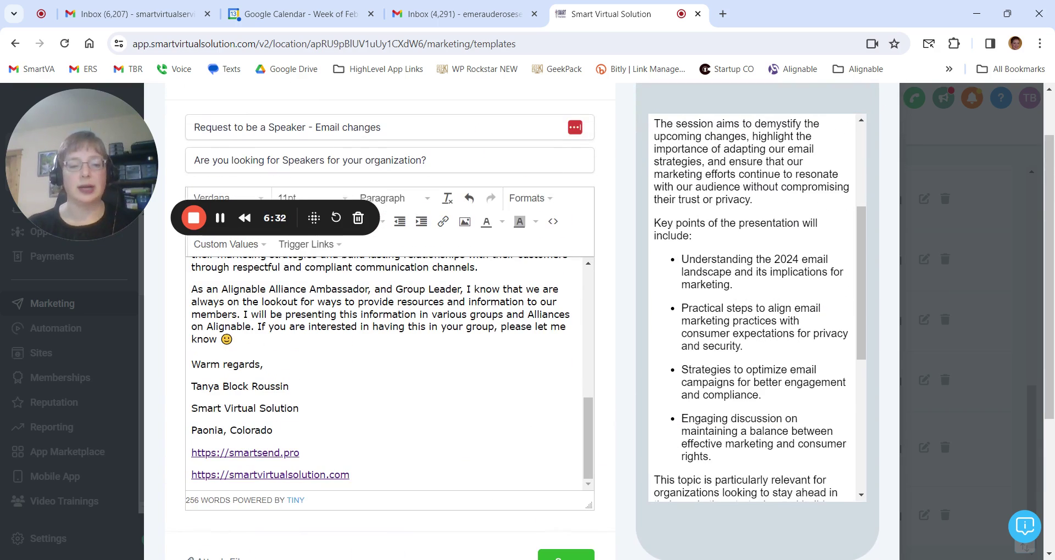
{"action": "scroll", "coordinate": [412, 384], "scroll_direction": "down", "scroll_amount": 4}
{"action": "scroll", "coordinate": [413, 384], "scroll_direction": "up", "scroll_amount": 3}
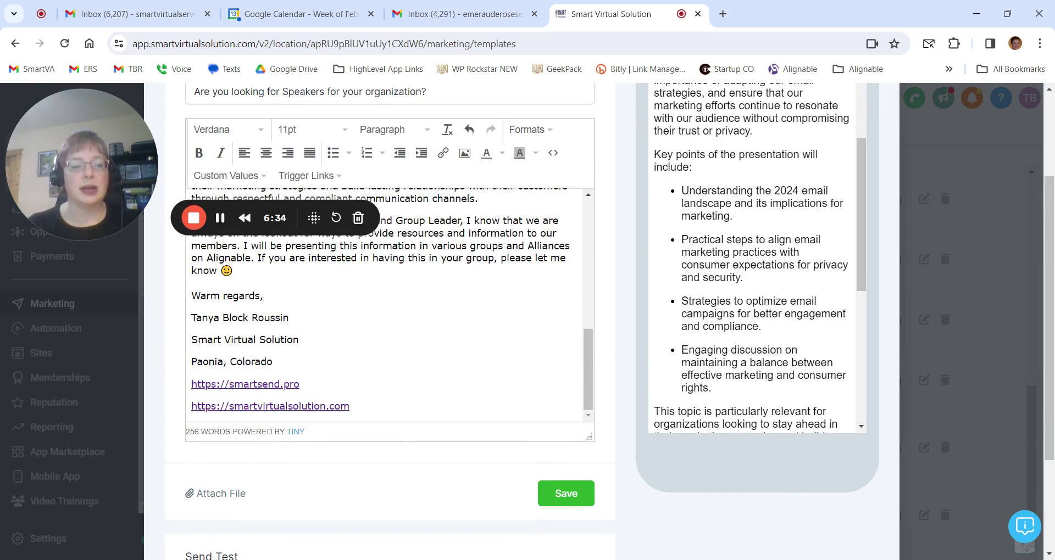
{"action": "left_click_drag", "start_coordinate": [192, 318], "coordinate": [289, 319]}
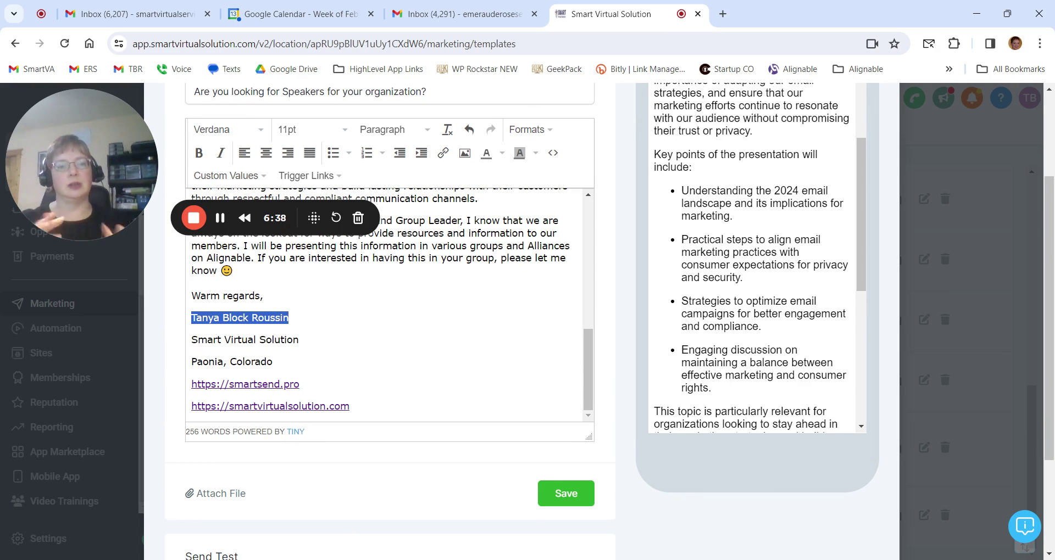
{"action": "key", "text": "ctrl+b"}
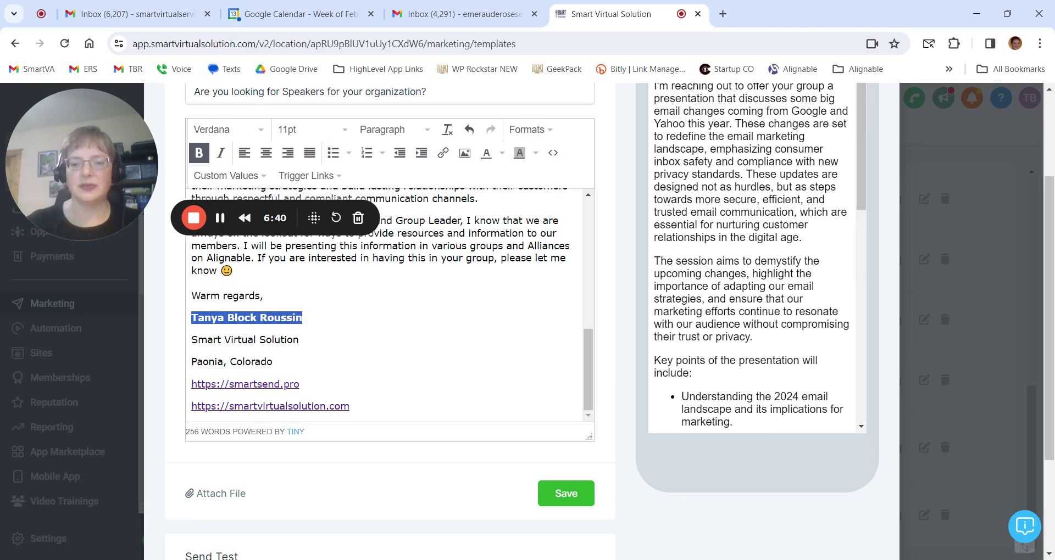
{"action": "scroll", "coordinate": [377, 313], "scroll_direction": "down", "scroll_amount": 3}
{"action": "scroll", "coordinate": [377, 313], "scroll_direction": "up", "scroll_amount": 2}
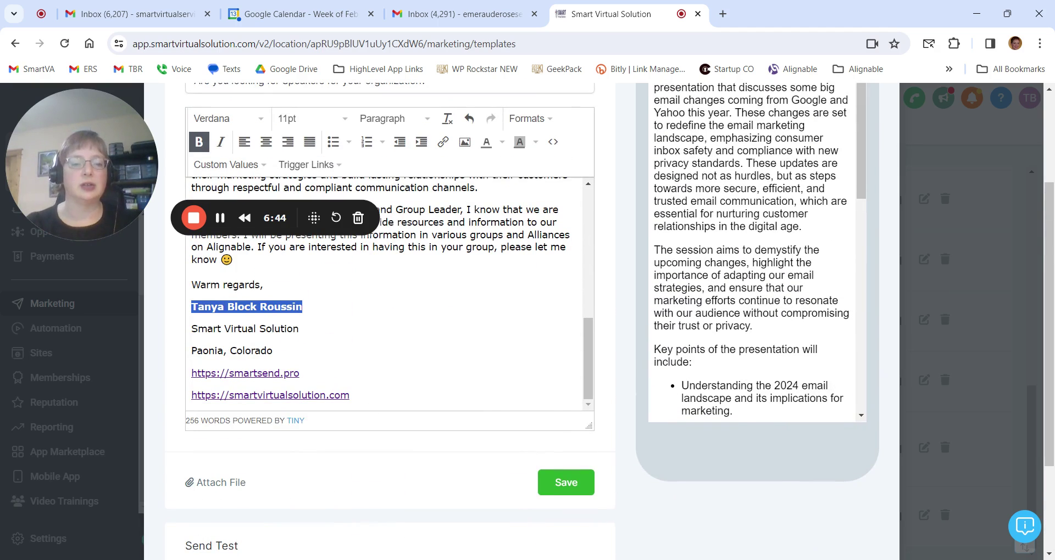
{"action": "left_click_drag", "start_coordinate": [191, 396], "coordinate": [350, 396]}
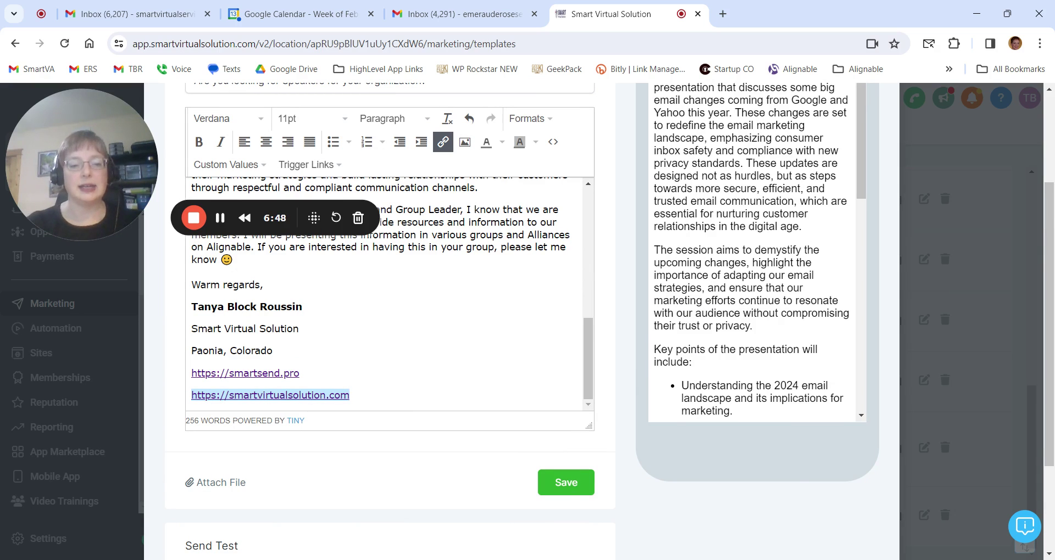
{"action": "scroll", "coordinate": [379, 379], "scroll_direction": "down", "scroll_amount": 3}
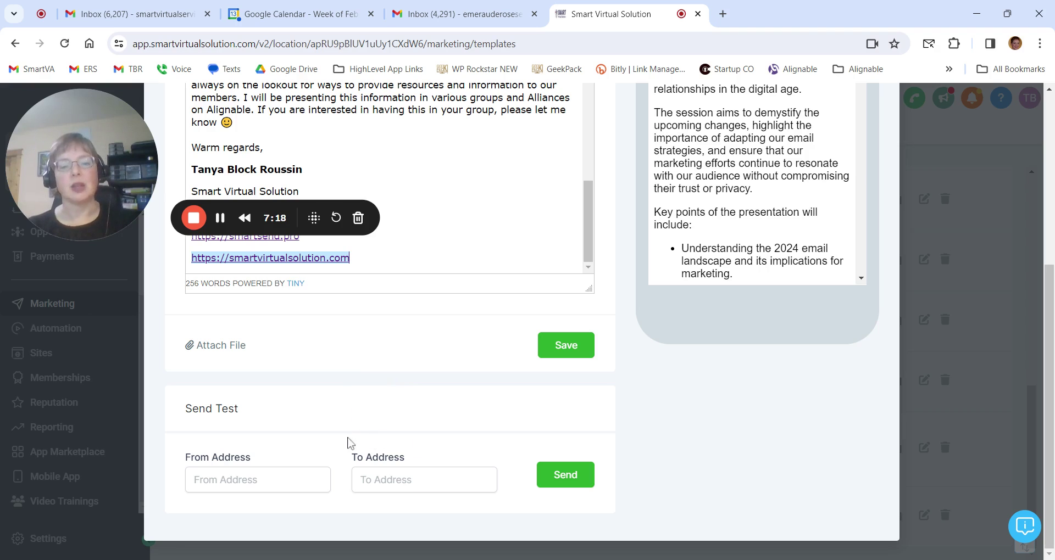
Save the speaker template, then reopen it to verify the bold signature name
{"action": "left_click", "coordinate": [560, 355]}
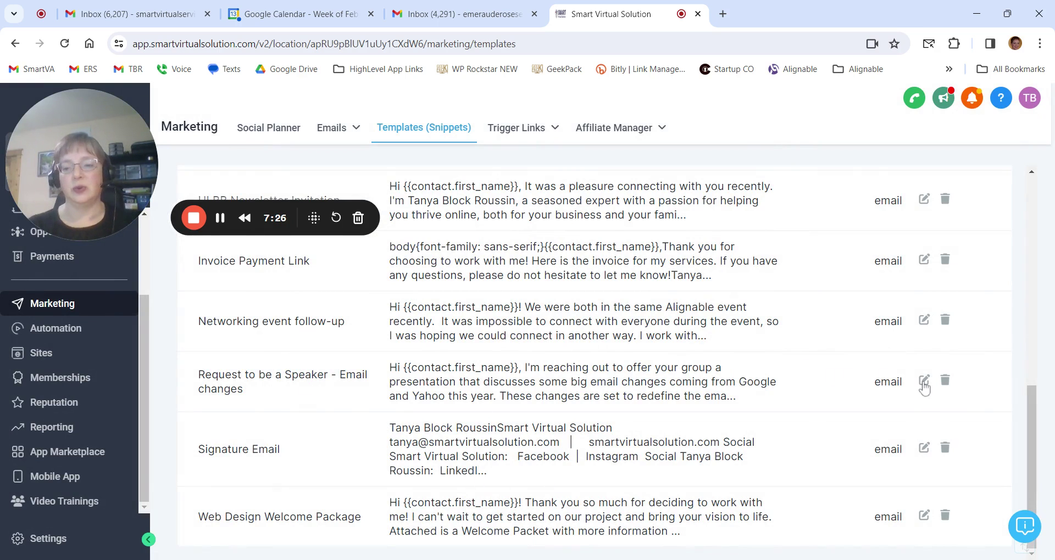
{"action": "left_click", "coordinate": [924, 383]}
{"action": "scroll", "coordinate": [583, 374], "scroll_direction": "down", "scroll_amount": 10}
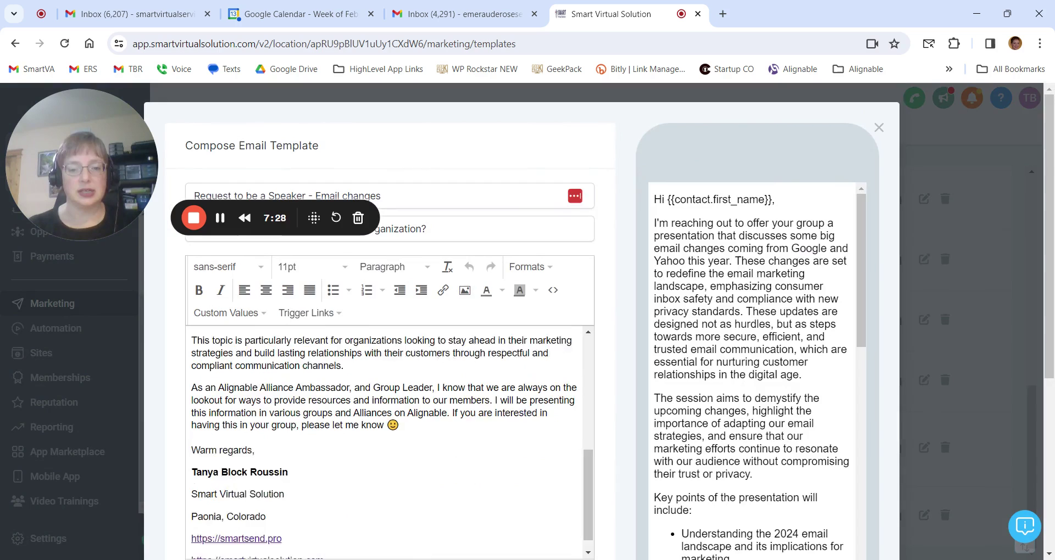
{"action": "scroll", "coordinate": [626, 373], "scroll_direction": "down", "scroll_amount": 5}
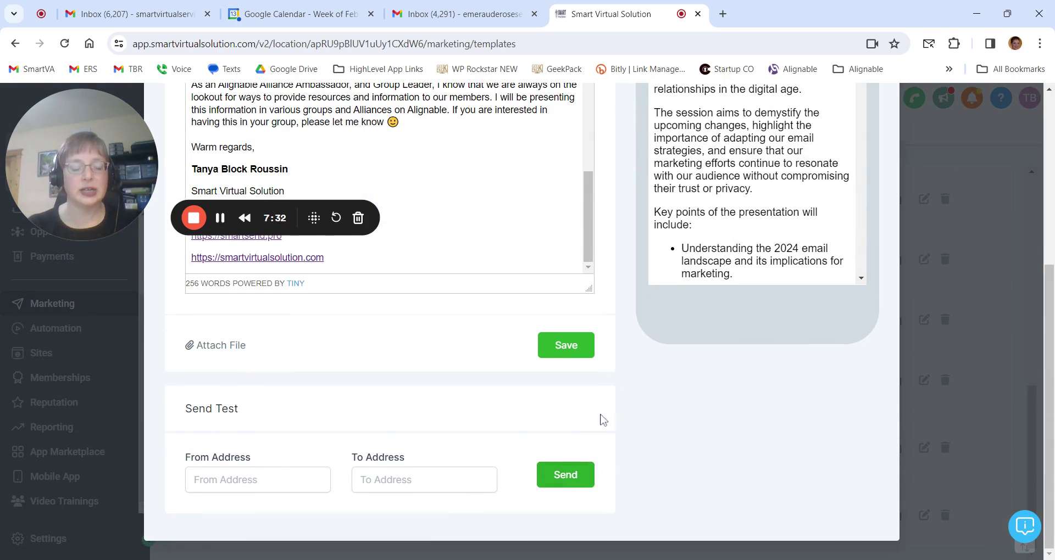
{"action": "scroll", "coordinate": [621, 406], "scroll_direction": "up", "scroll_amount": 5}
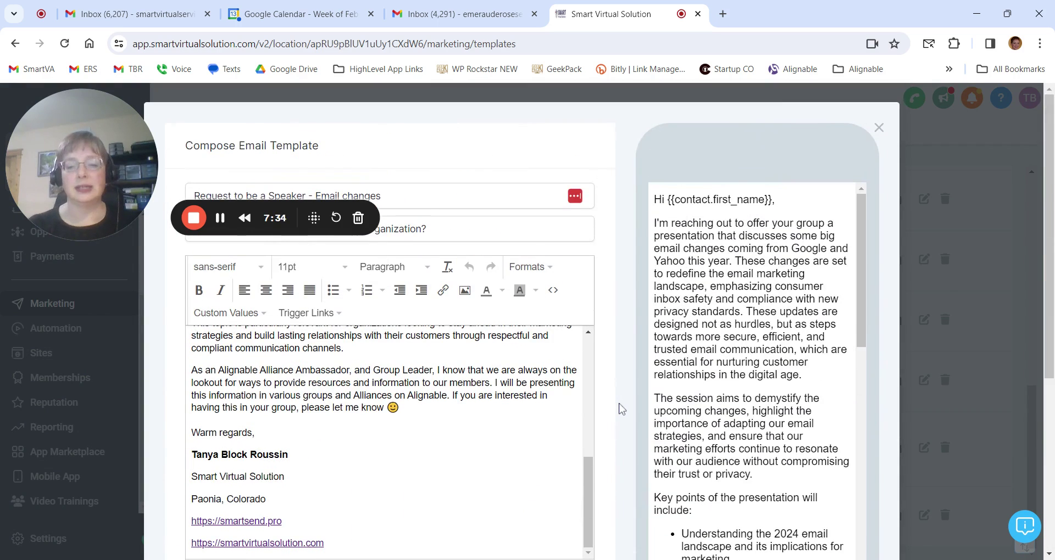